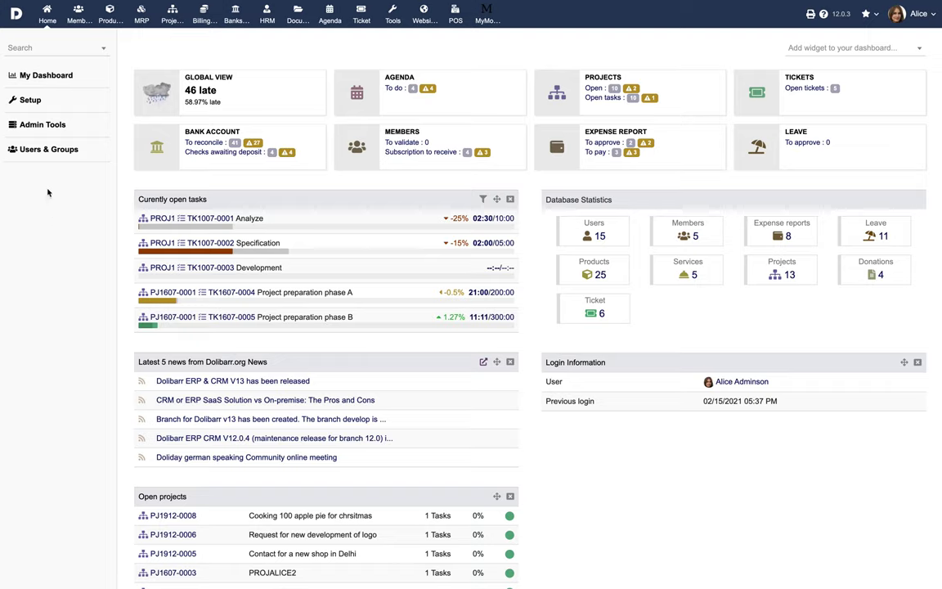
Switch on the POS TakePOS, Third Parties and Invoices modules in Modules/Applications
{"action": "left_click", "coordinate": [40, 104]}
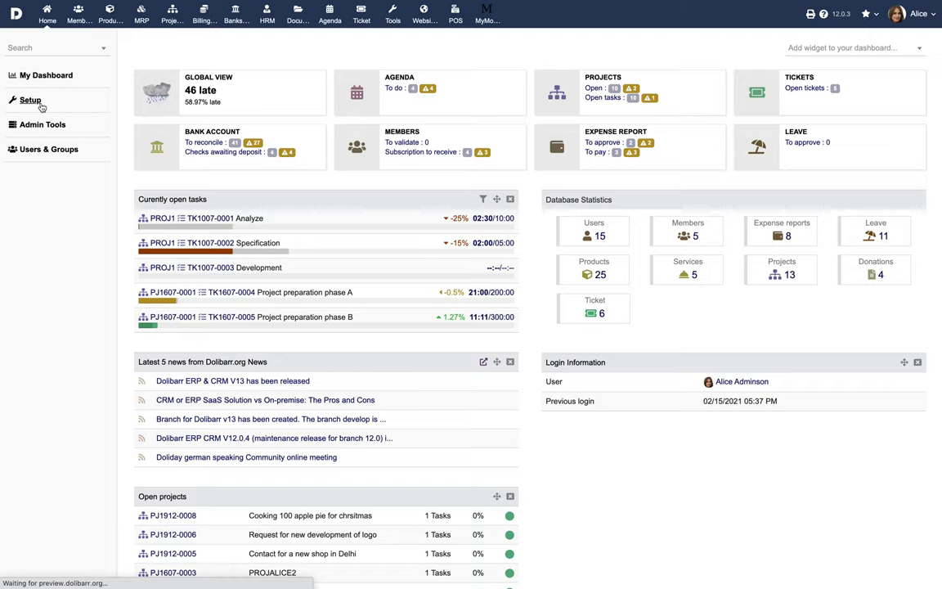
{"action": "left_click", "coordinate": [166, 169]}
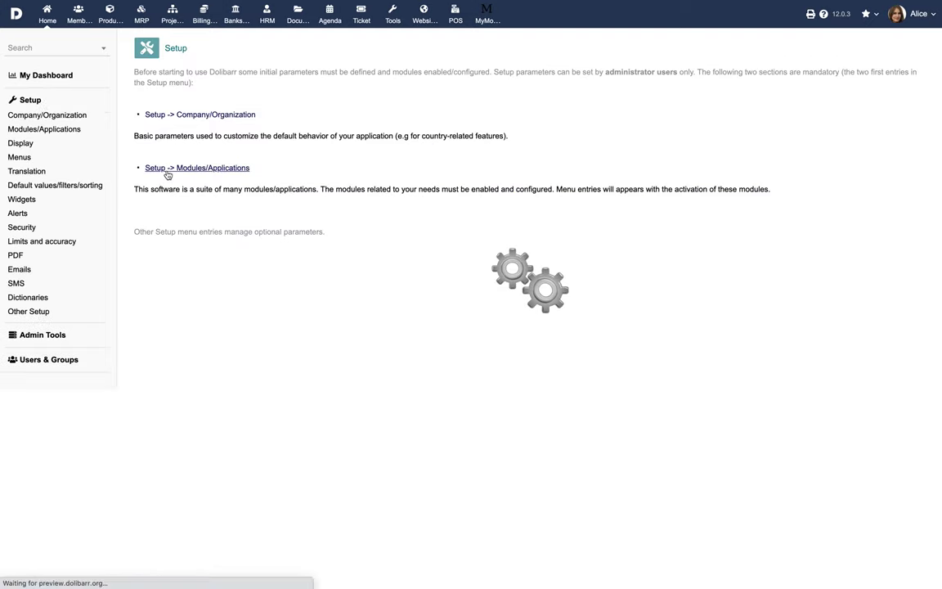
{"action": "scroll", "coordinate": [458, 319], "scroll_direction": "down", "scroll_amount": 15}
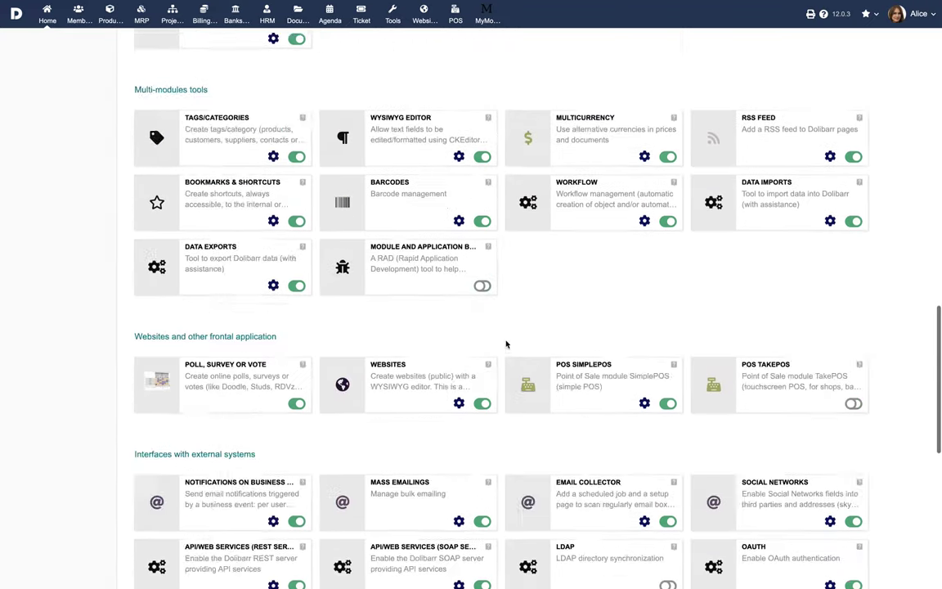
{"action": "scroll", "coordinate": [505, 344], "scroll_direction": "down", "scroll_amount": 5}
{"action": "left_click", "coordinate": [852, 90]}
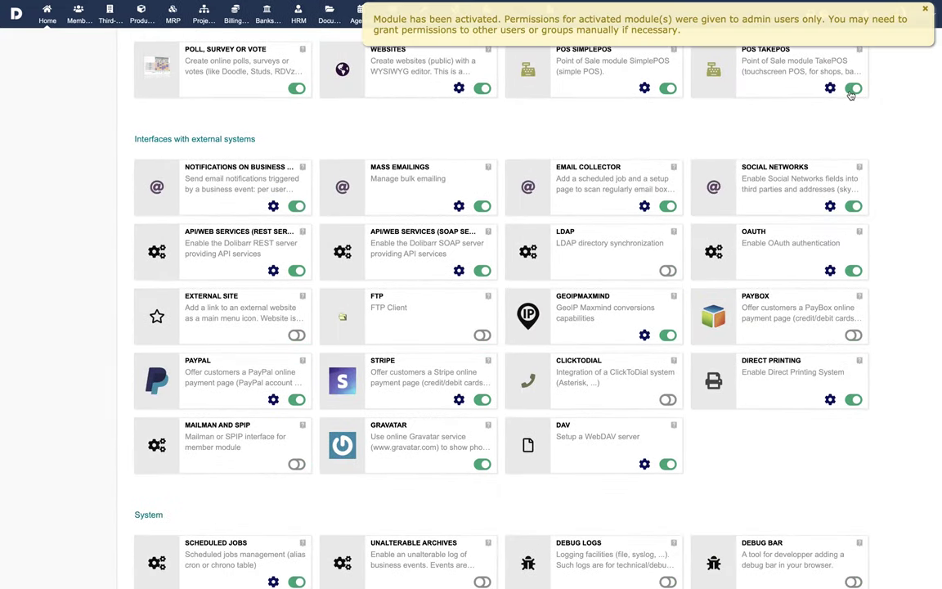
{"action": "scroll", "coordinate": [838, 89], "scroll_direction": "up", "scroll_amount": 15}
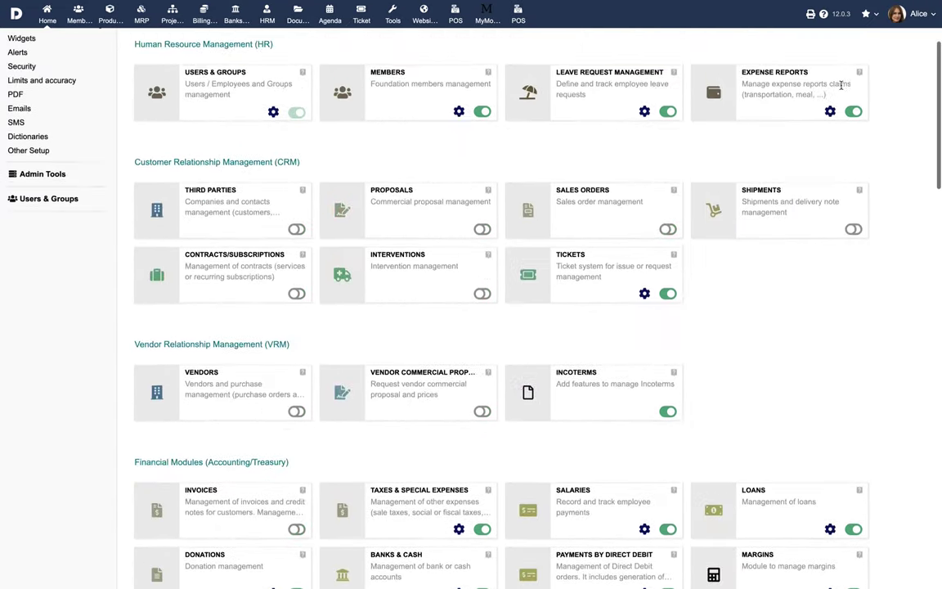
{"action": "left_click", "coordinate": [296, 229]}
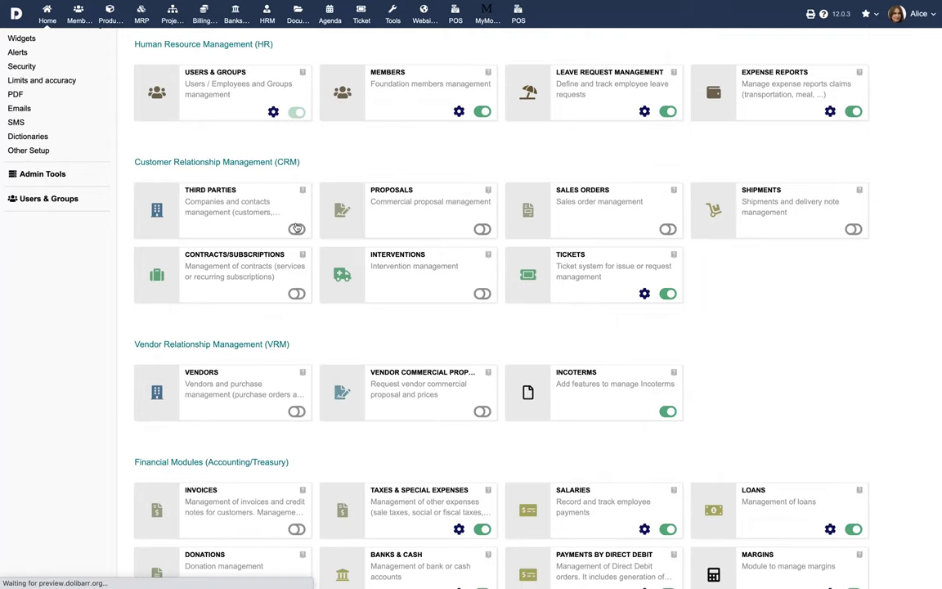
{"action": "scroll", "coordinate": [303, 398], "scroll_direction": "down", "scroll_amount": 3}
{"action": "left_click", "coordinate": [296, 411]}
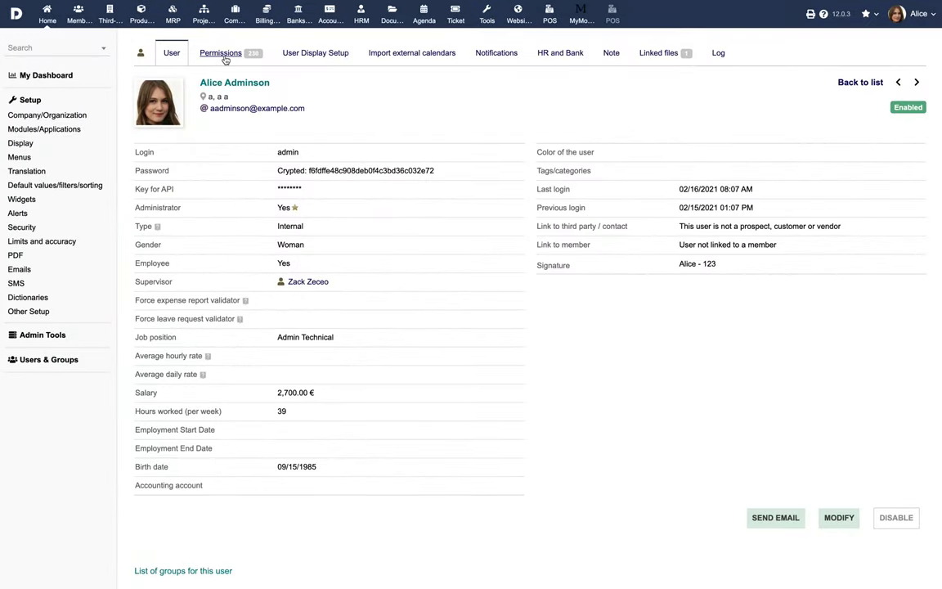
Grant the user TakePOS Use Point Of Sale and all Third Parties permissions
{"action": "left_click", "coordinate": [219, 52]}
{"action": "scroll", "coordinate": [503, 361], "scroll_direction": "down", "scroll_amount": 15}
{"action": "scroll", "coordinate": [503, 361], "scroll_direction": "down", "scroll_amount": 20}
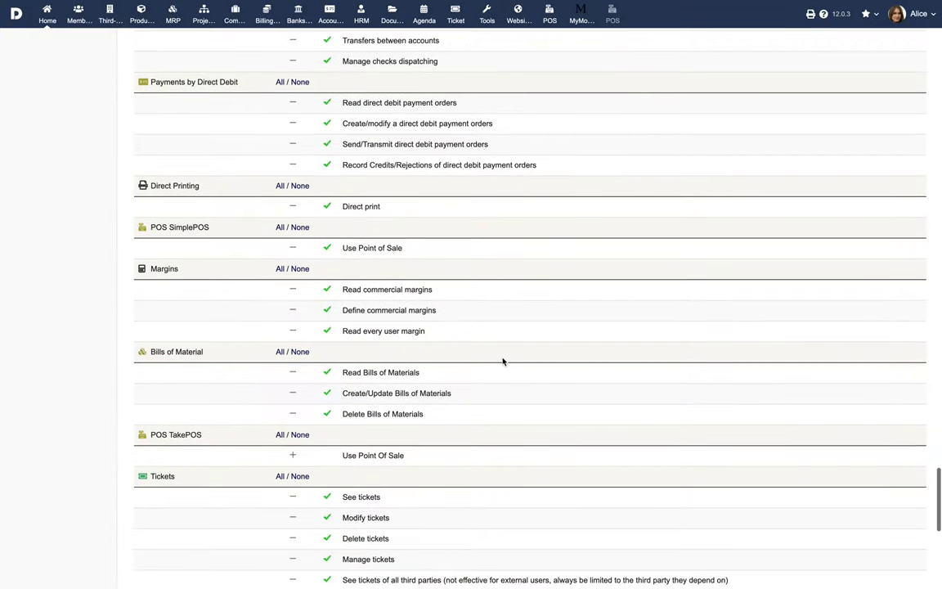
{"action": "left_click", "coordinate": [293, 457]}
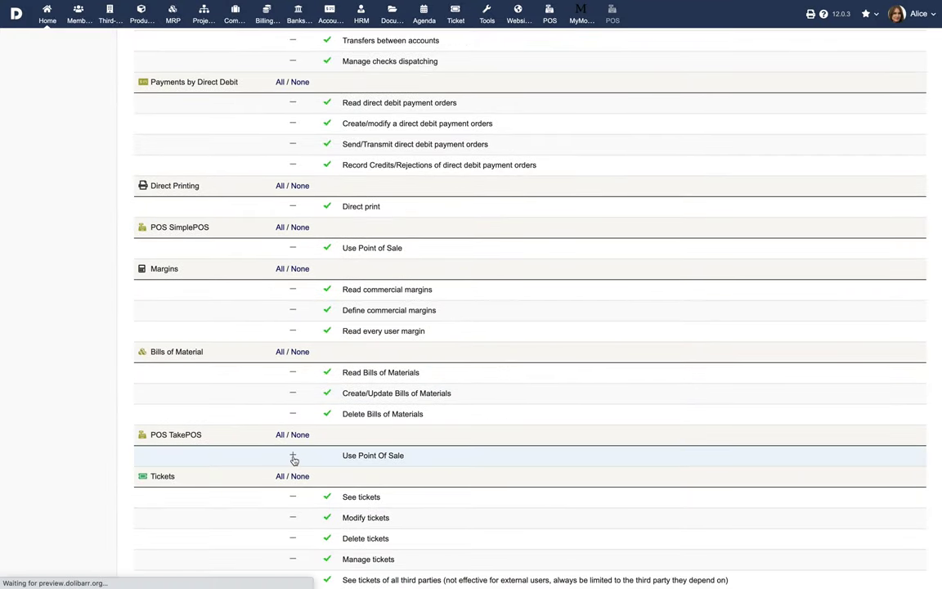
{"action": "scroll", "coordinate": [512, 351], "scroll_direction": "up", "scroll_amount": 20}
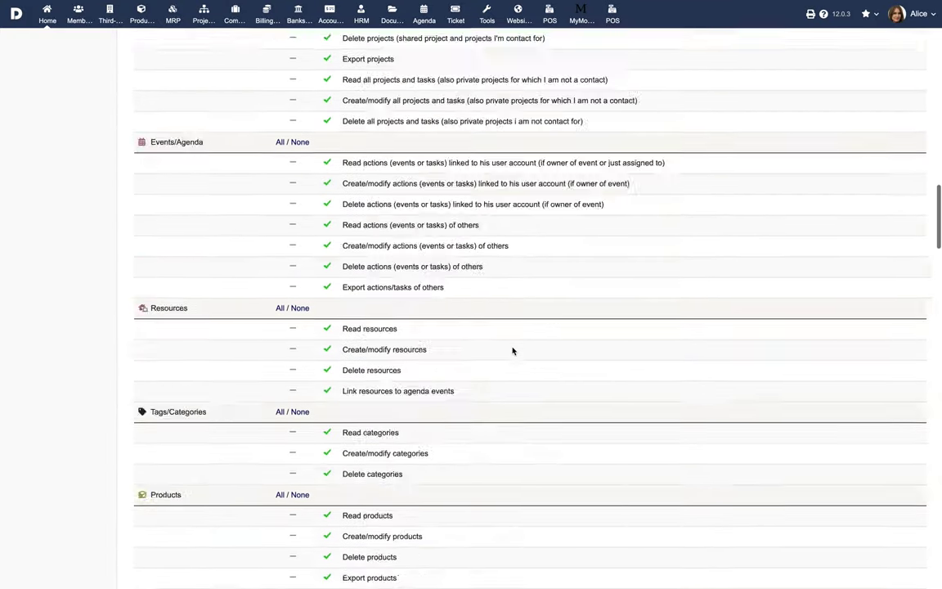
{"action": "left_click", "coordinate": [280, 125]}
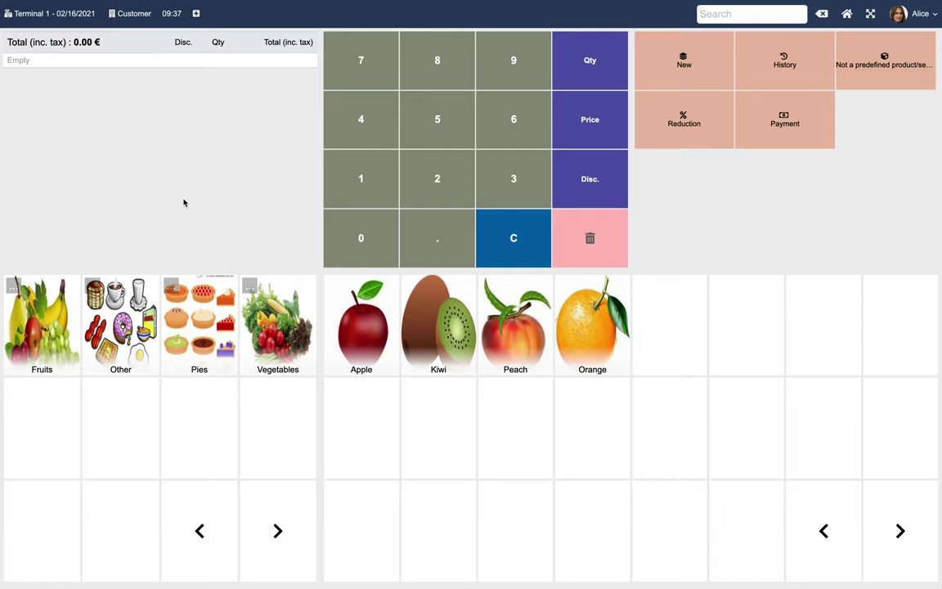
Select Terminal 1, assign a customer, and open the parked 09:37 ticket totalling 102.00 €
{"action": "left_click", "coordinate": [35, 13]}
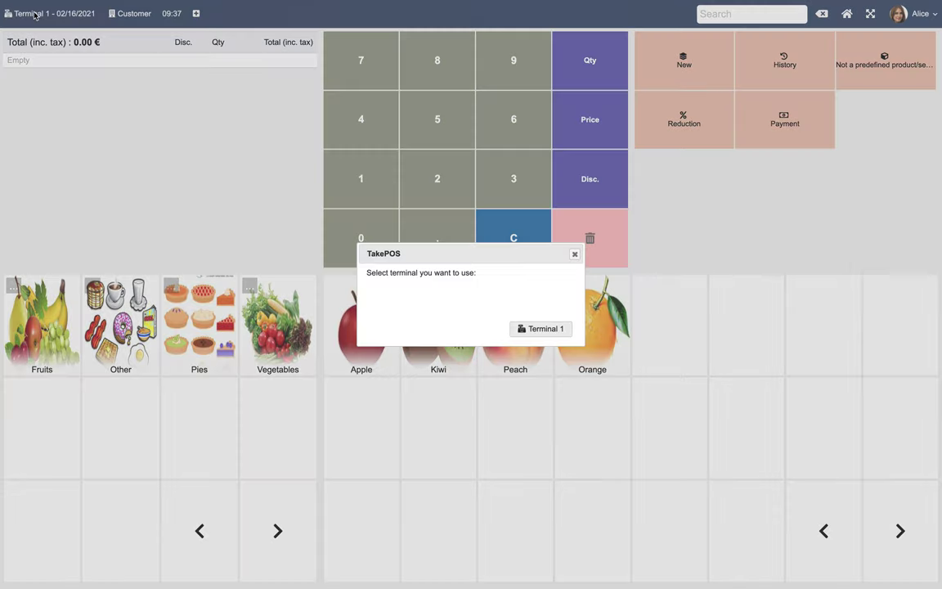
{"action": "left_click", "coordinate": [550, 331]}
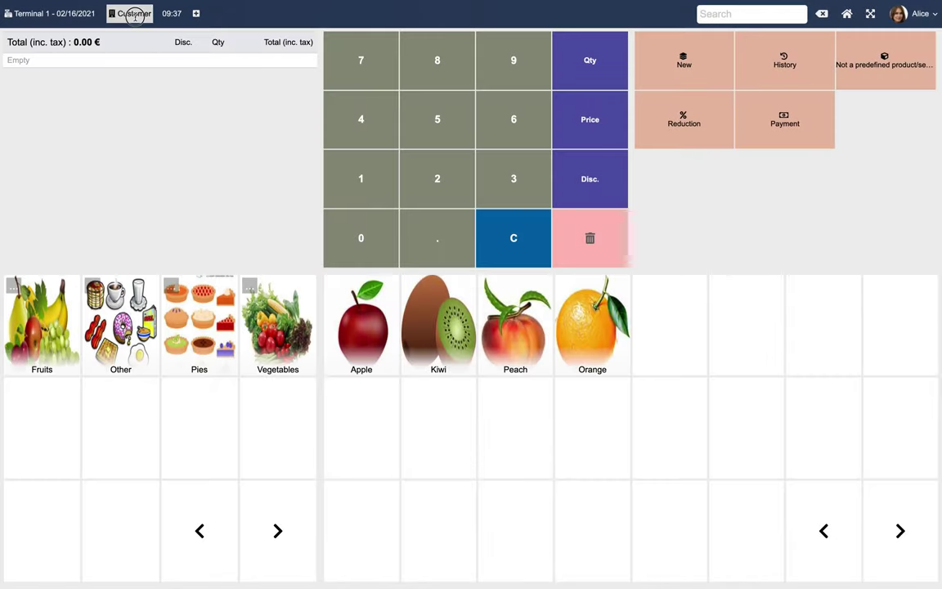
{"action": "left_click", "coordinate": [134, 16]}
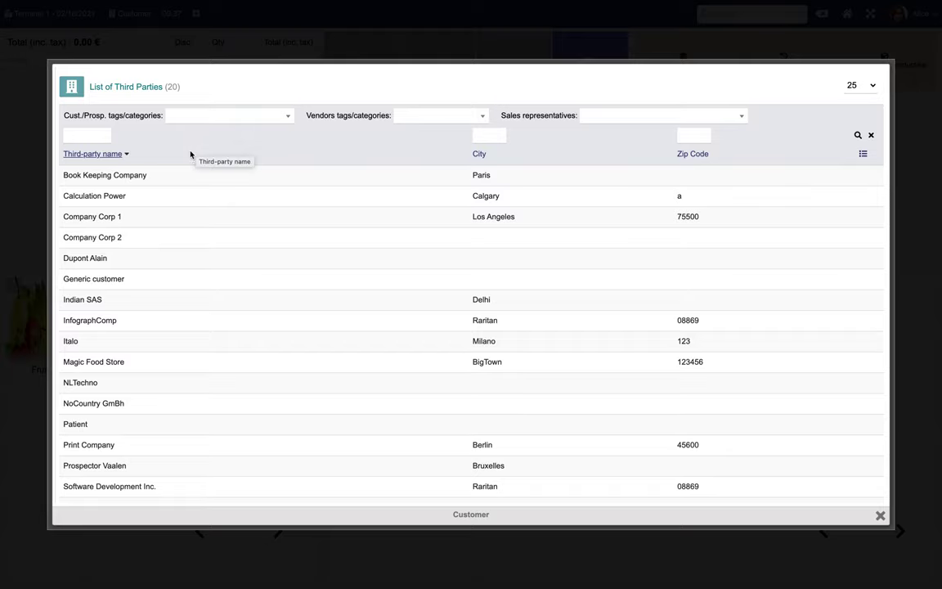
{"action": "left_click", "coordinate": [88, 258]}
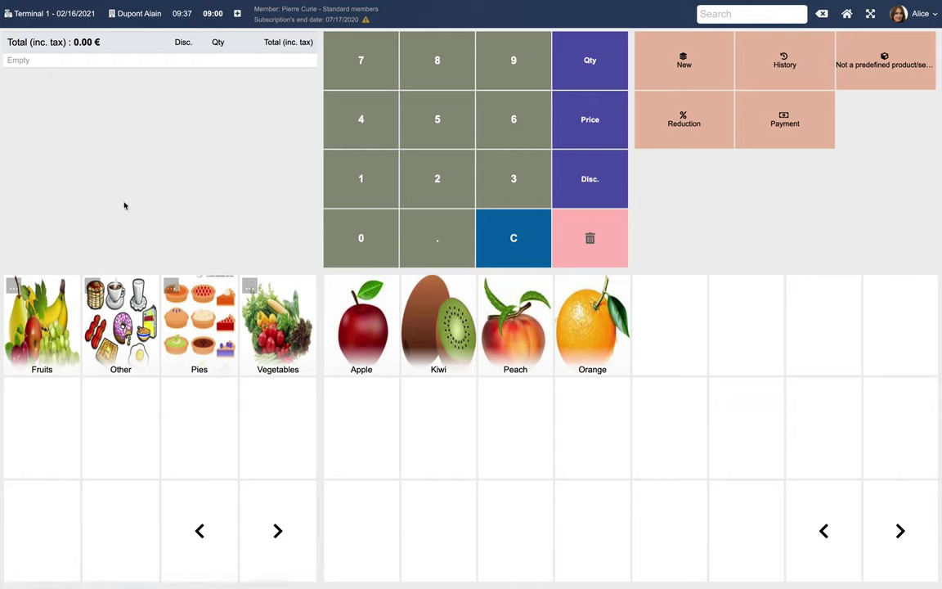
{"action": "left_click", "coordinate": [185, 16]}
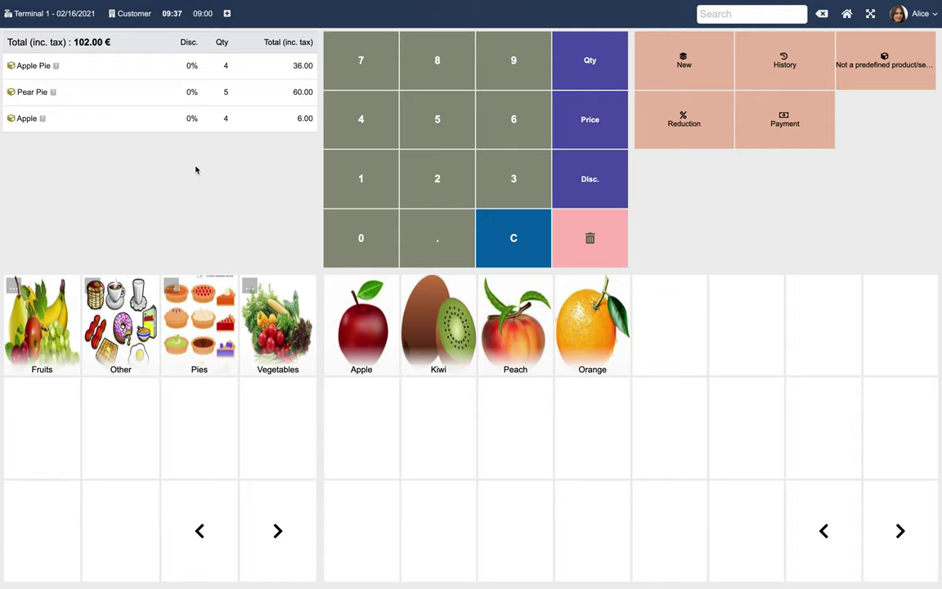
{"action": "left_click", "coordinate": [813, 78]}
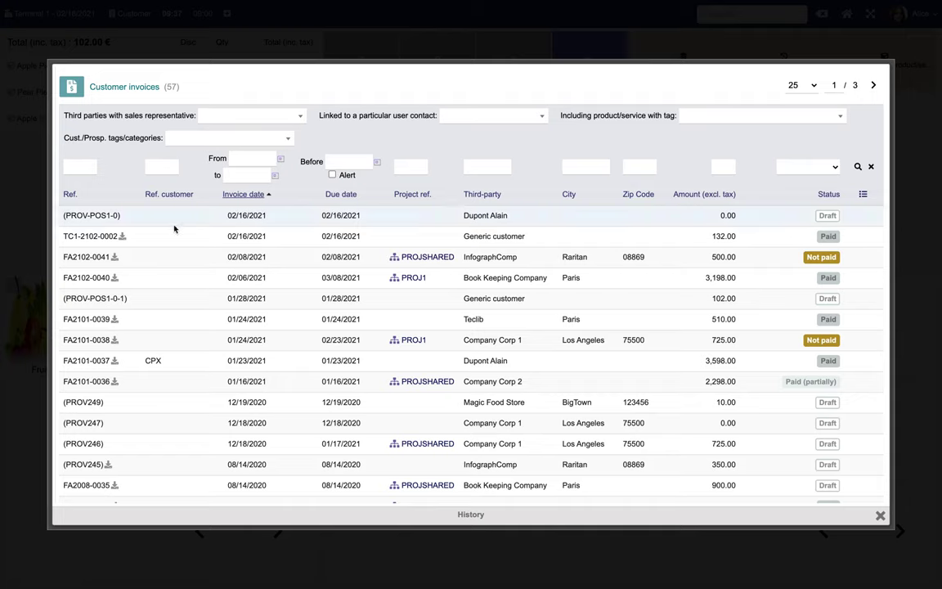
View paid invoice TC1-2102-0002 with 8 Apple Pie and 5 Pear Pie for 132.00 €
{"action": "left_click", "coordinate": [85, 235]}
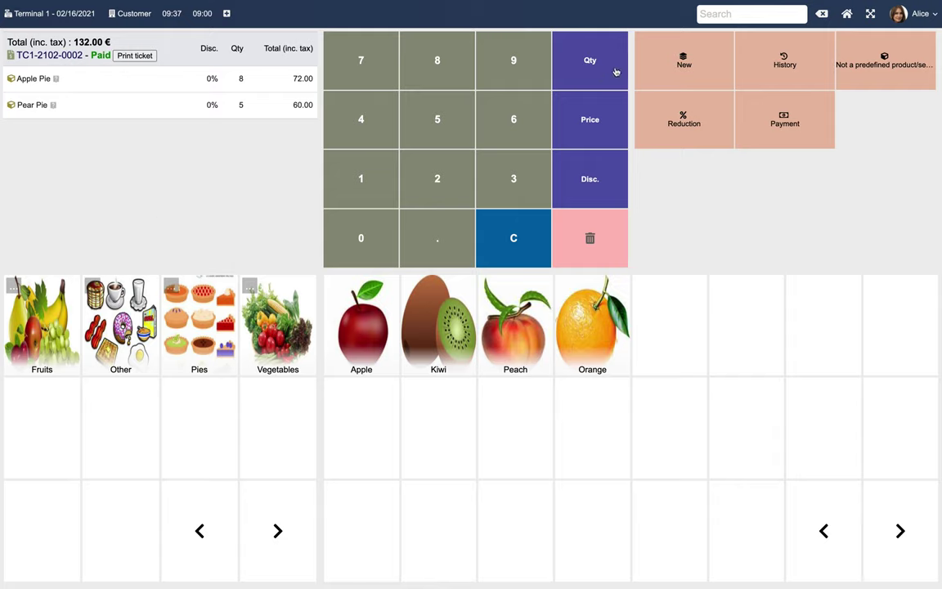
Discard the current sale and ring up one Apple, one Pear Pie and one Apple Pie
{"action": "left_click", "coordinate": [684, 63]}
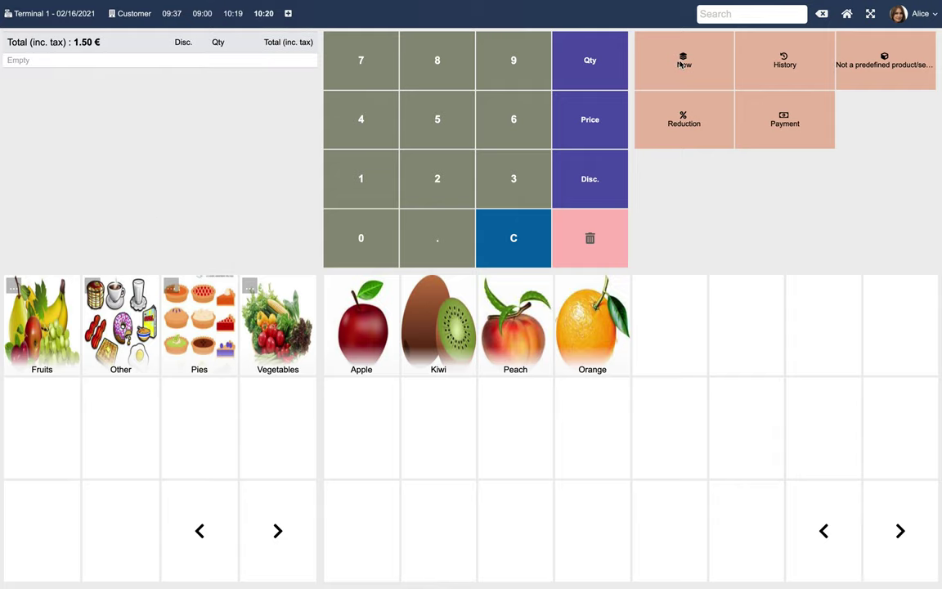
{"action": "left_click", "coordinate": [679, 64]}
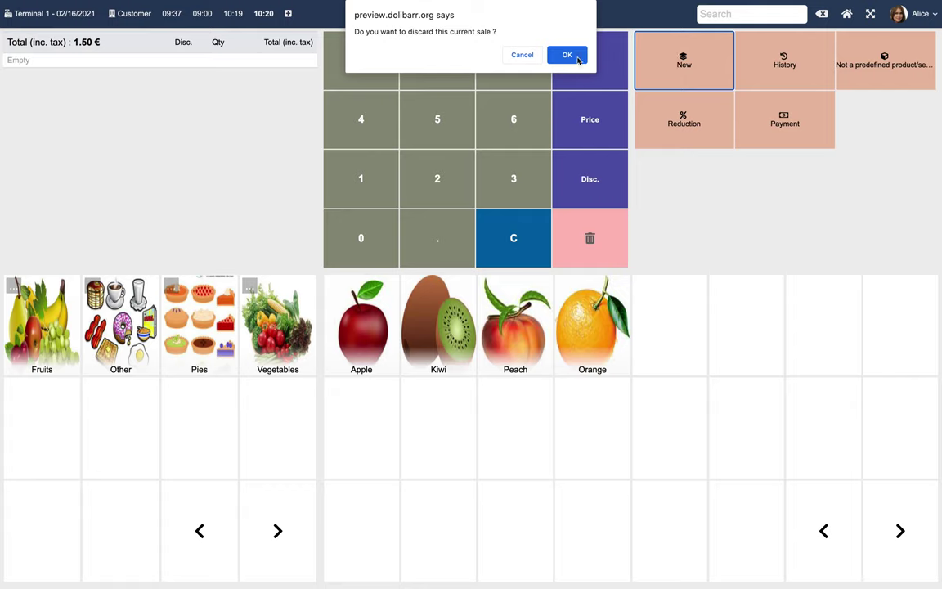
{"action": "left_click", "coordinate": [567, 55]}
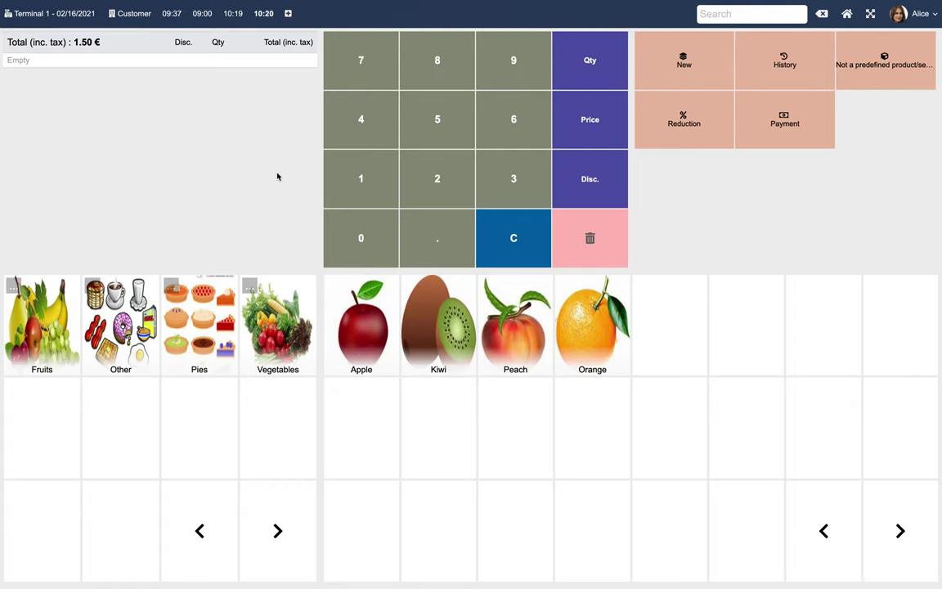
{"action": "left_click", "coordinate": [357, 334]}
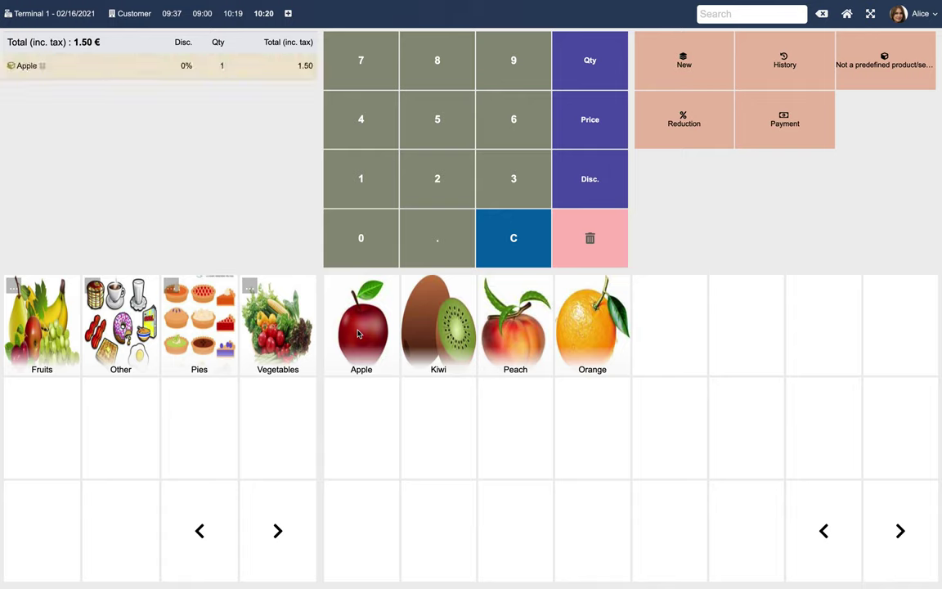
{"action": "left_click", "coordinate": [203, 331]}
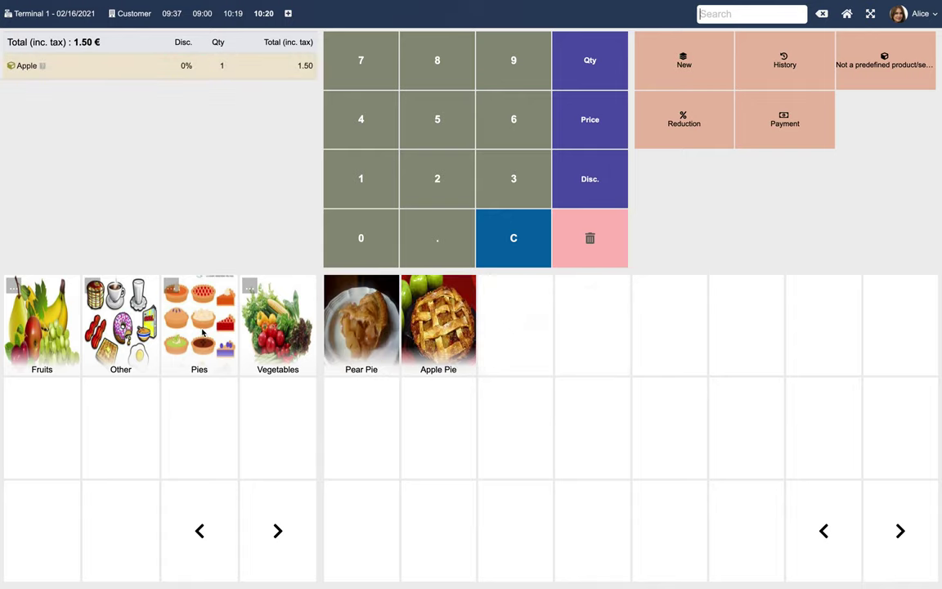
{"action": "left_click", "coordinate": [360, 329]}
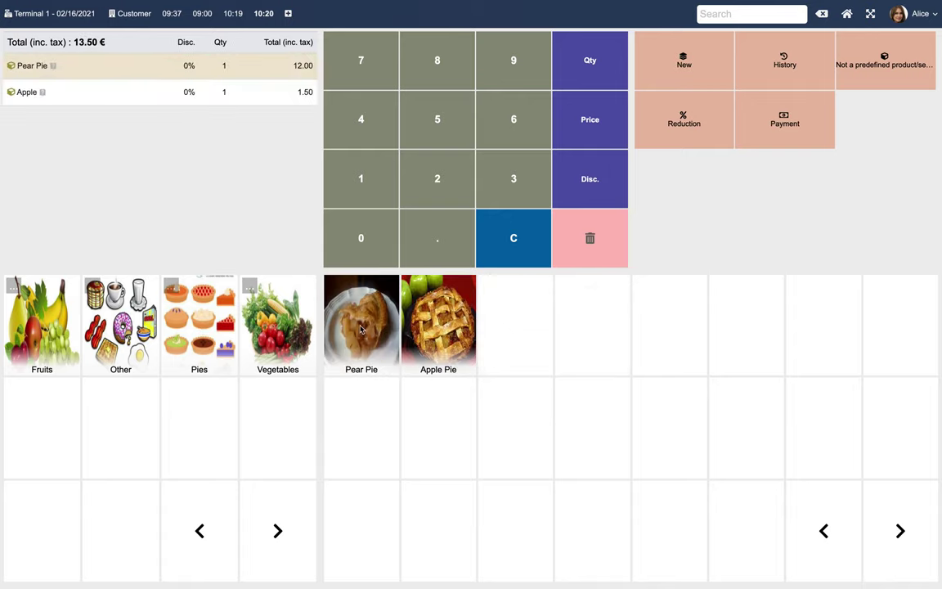
{"action": "left_click", "coordinate": [442, 335]}
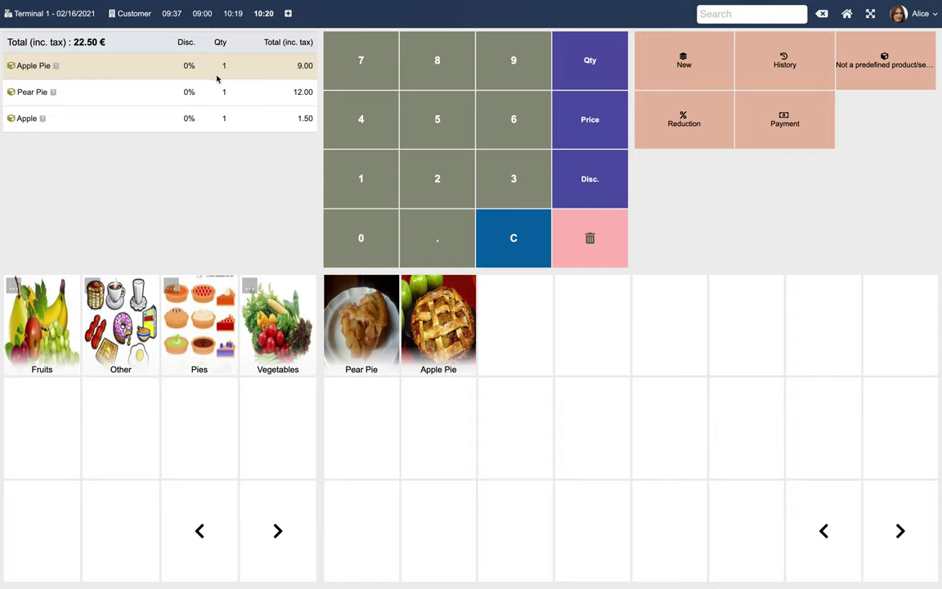
Change the Apple Pie quantity to 5
{"action": "left_click", "coordinate": [575, 60]}
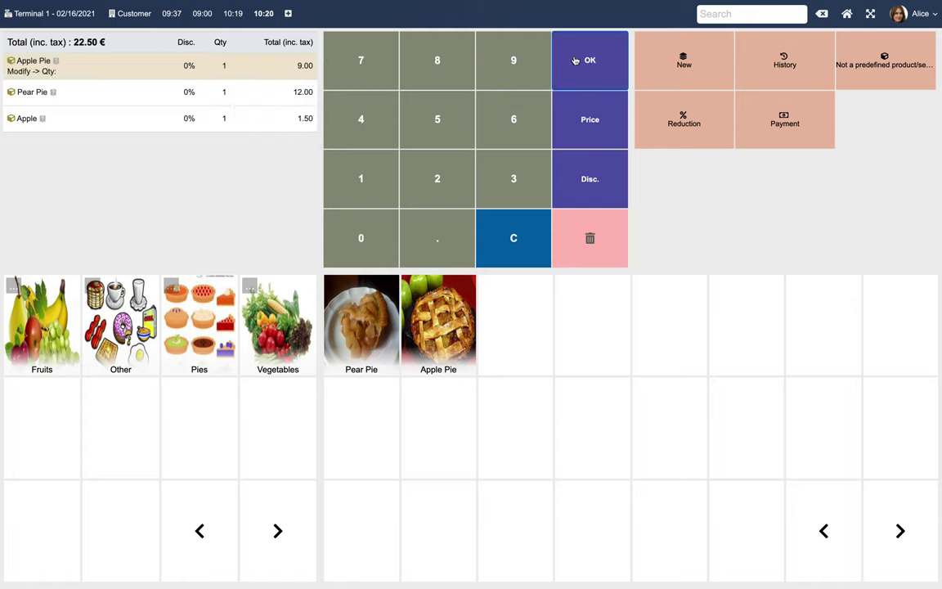
{"action": "left_click", "coordinate": [444, 119]}
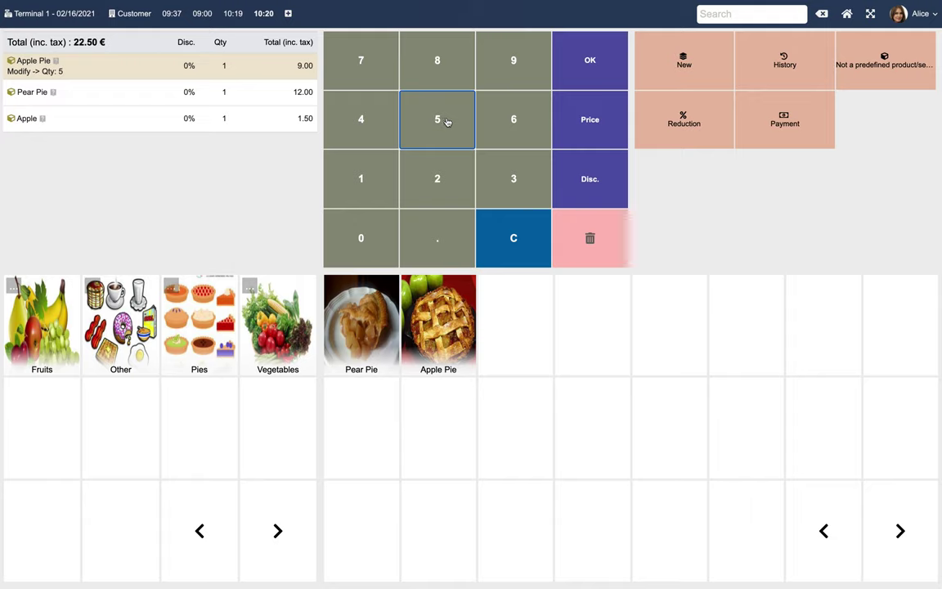
{"action": "left_click", "coordinate": [586, 58]}
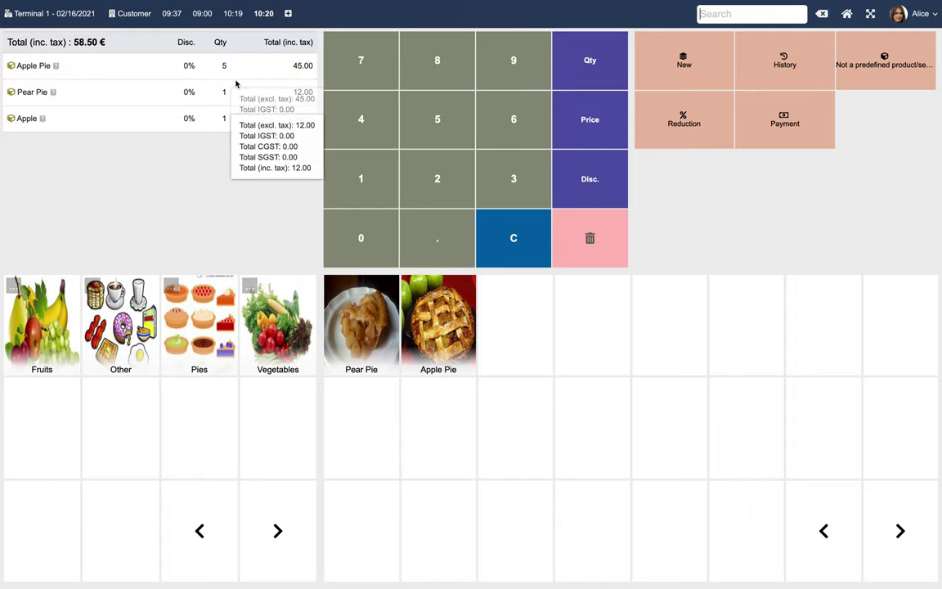
Give the Pear Pie line a 20% discount
{"action": "left_click", "coordinate": [170, 97]}
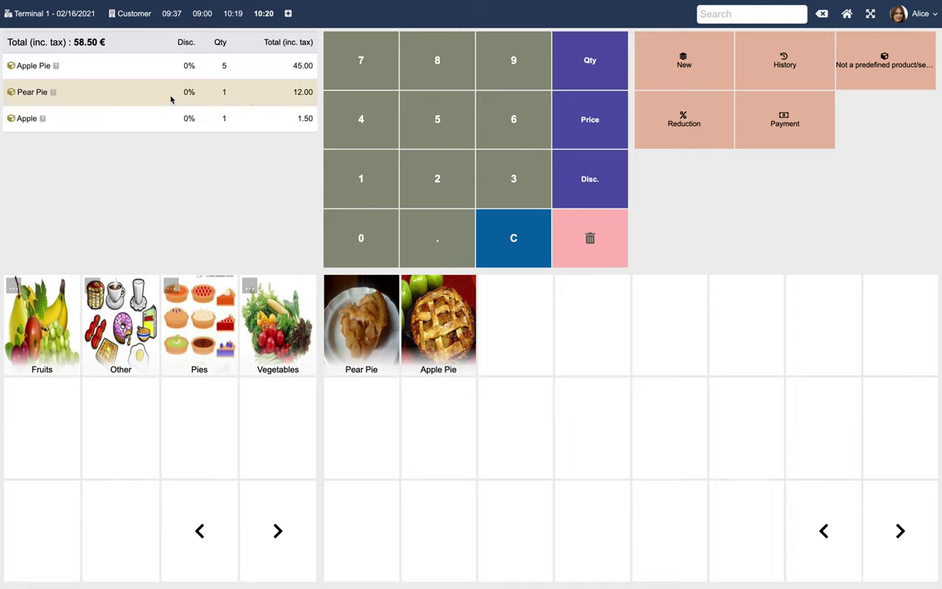
{"action": "left_click", "coordinate": [583, 183]}
{"action": "left_click", "coordinate": [439, 180]}
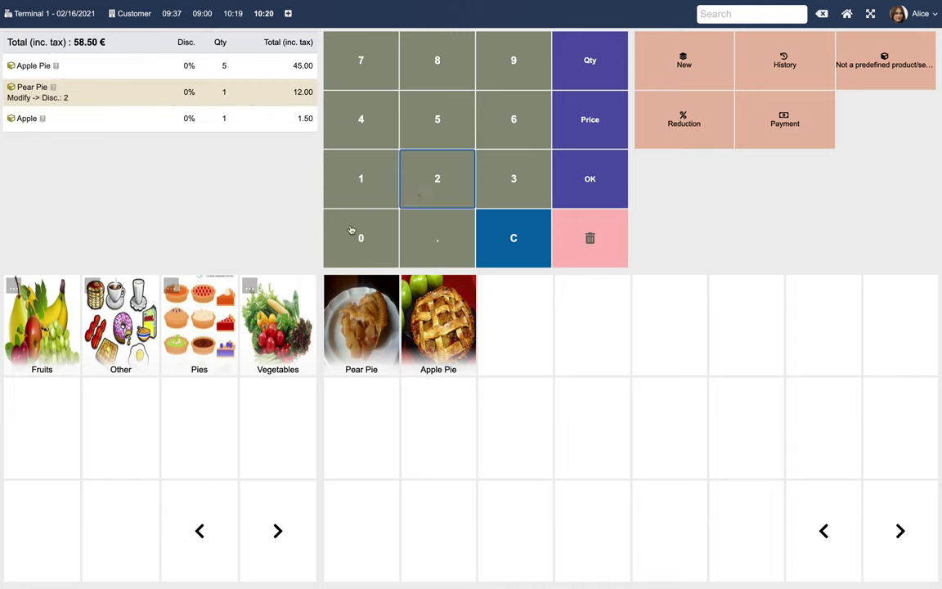
{"action": "left_click", "coordinate": [335, 235]}
{"action": "left_click", "coordinate": [564, 167]}
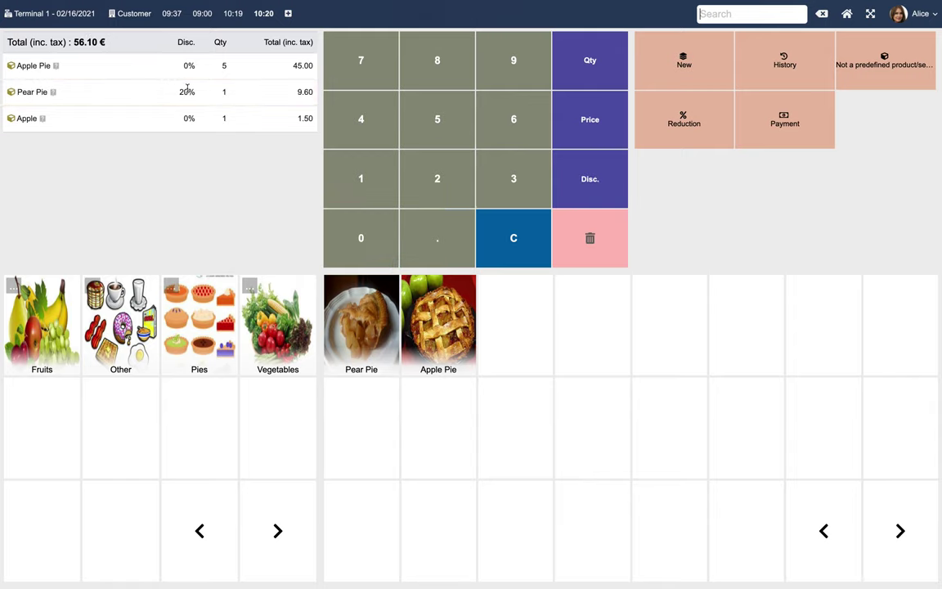
Set the Apple line's price to 4.00, bringing the total to 58.60 €
{"action": "left_click", "coordinate": [136, 124]}
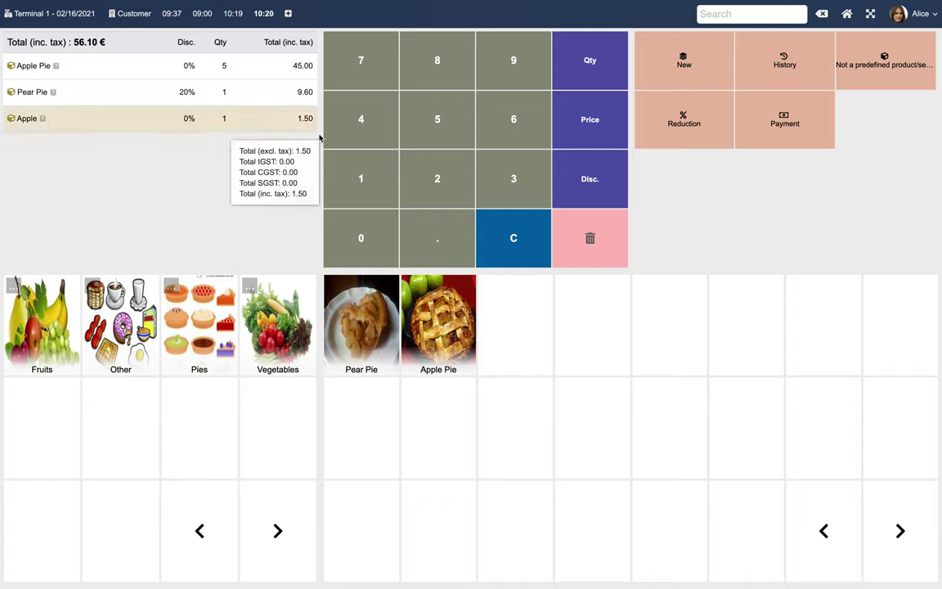
{"action": "left_click", "coordinate": [587, 126]}
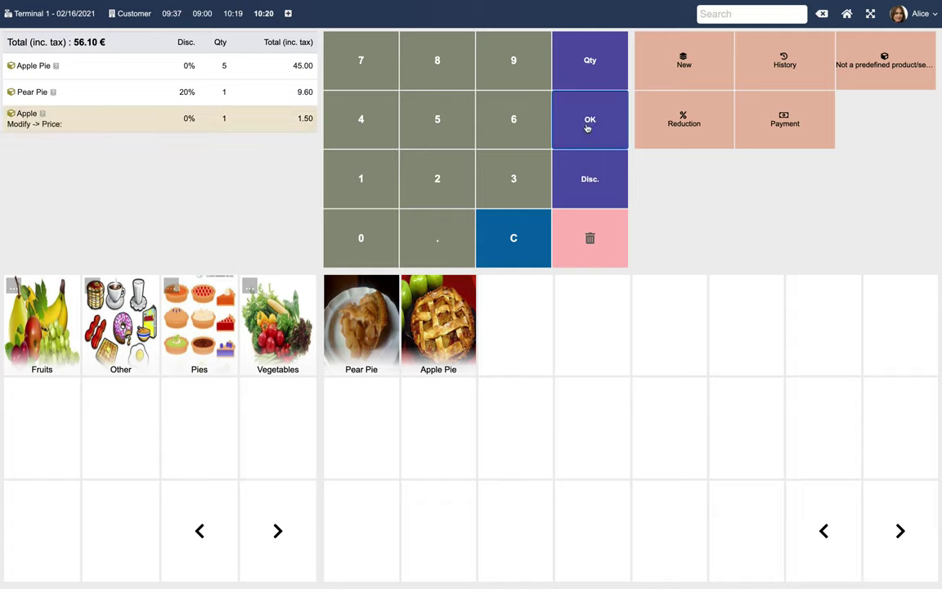
{"action": "left_click", "coordinate": [361, 128]}
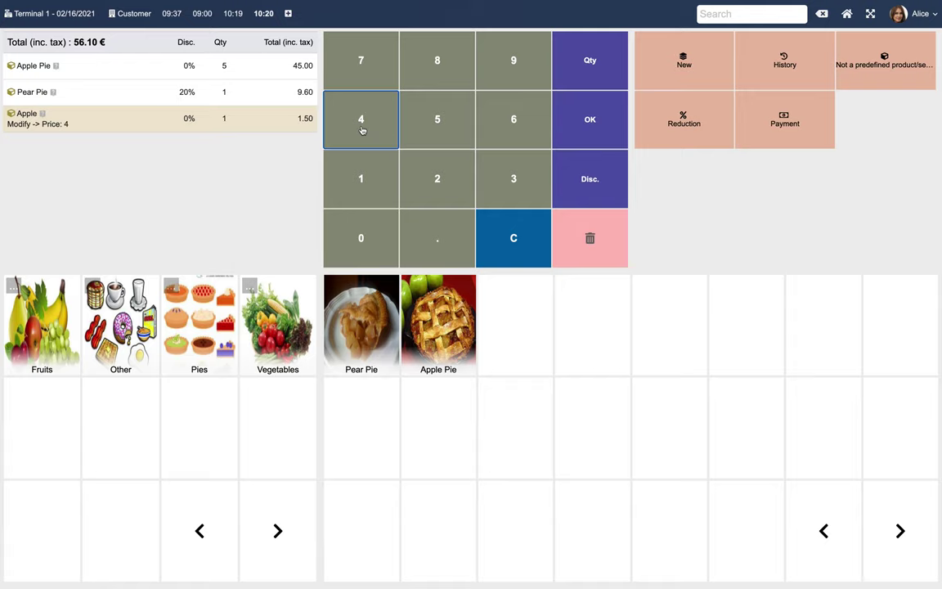
{"action": "left_click", "coordinate": [590, 120]}
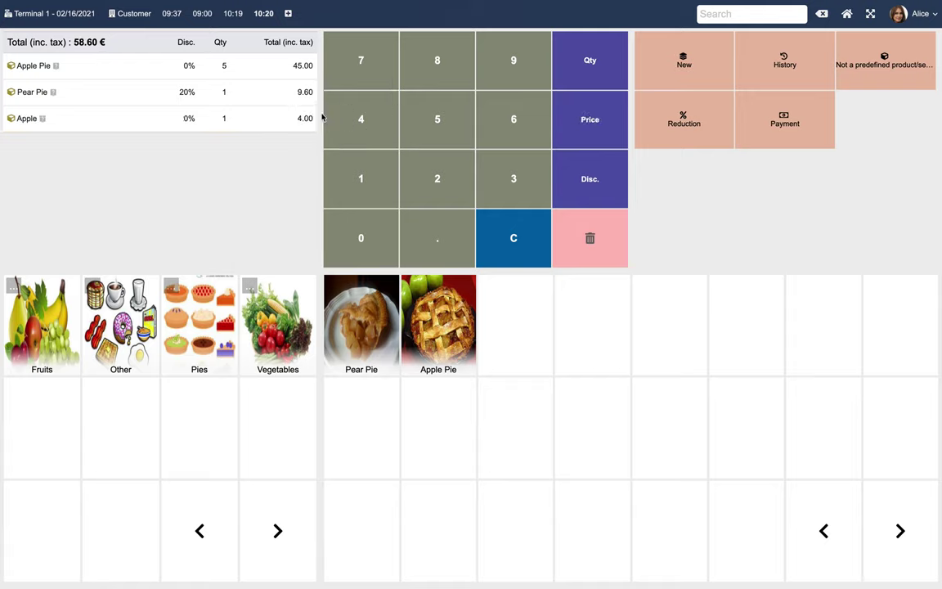
{"action": "mouse_move", "coordinate": [299, 118]}
Add a non-catalogue Watermelon line priced 12.00, raising the total to 70.60 €
{"action": "left_click", "coordinate": [893, 65]}
{"action": "type", "text": "W"}
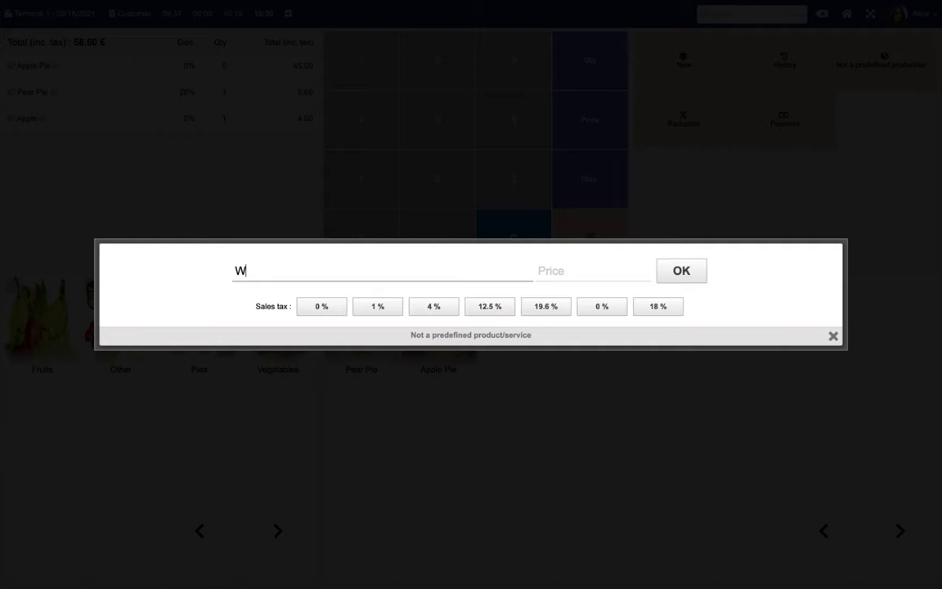
{"action": "type", "text": "atermelon"}
{"action": "left_click", "coordinate": [593, 272]}
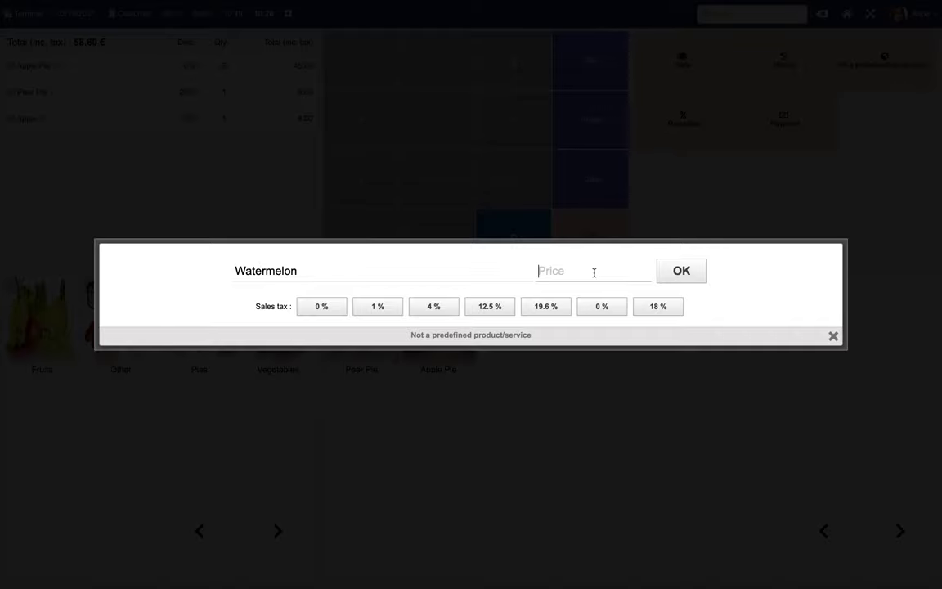
{"action": "type", "text": "12"}
{"action": "left_click", "coordinate": [679, 271]}
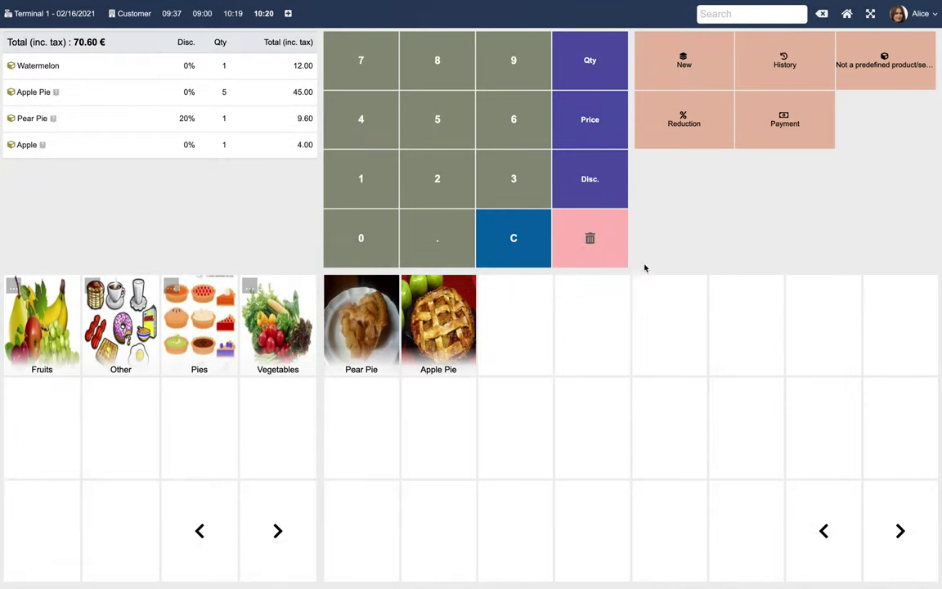
{"action": "mouse_move", "coordinate": [284, 65]}
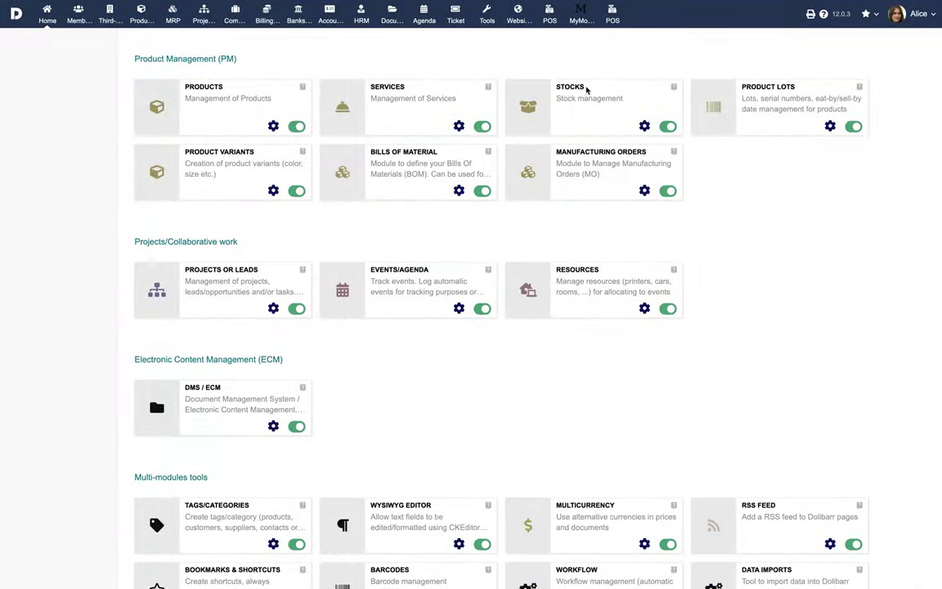
{"action": "left_click", "coordinate": [645, 126]}
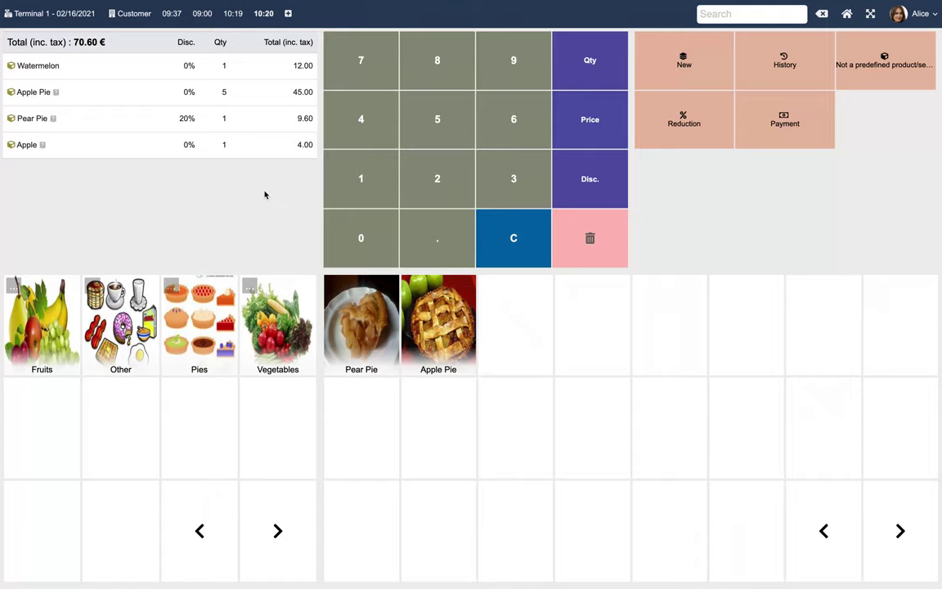
Apply a fixed-amount 10.00 reduction to the whole order, leaving 60.60 €
{"action": "left_click", "coordinate": [685, 118]}
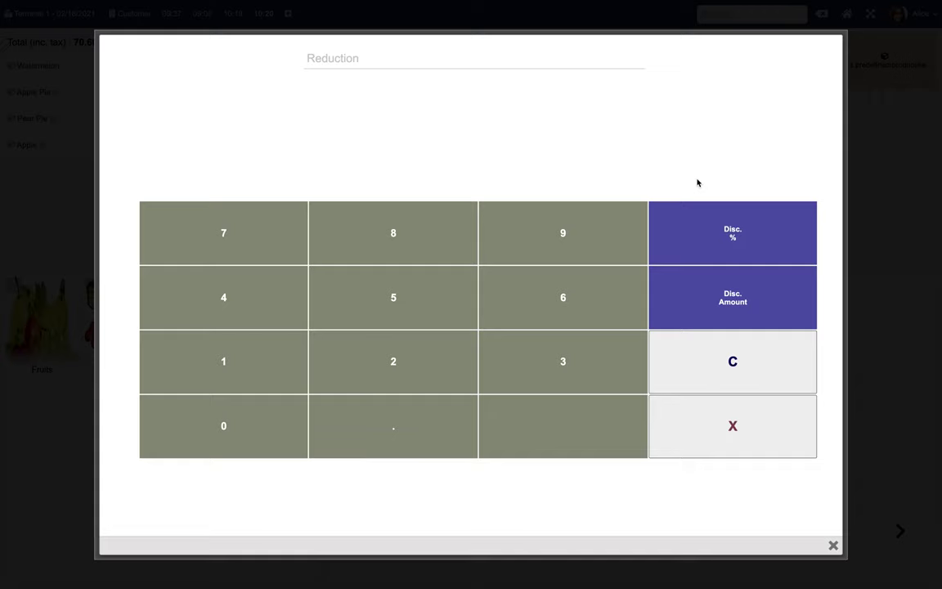
{"action": "left_click", "coordinate": [722, 286]}
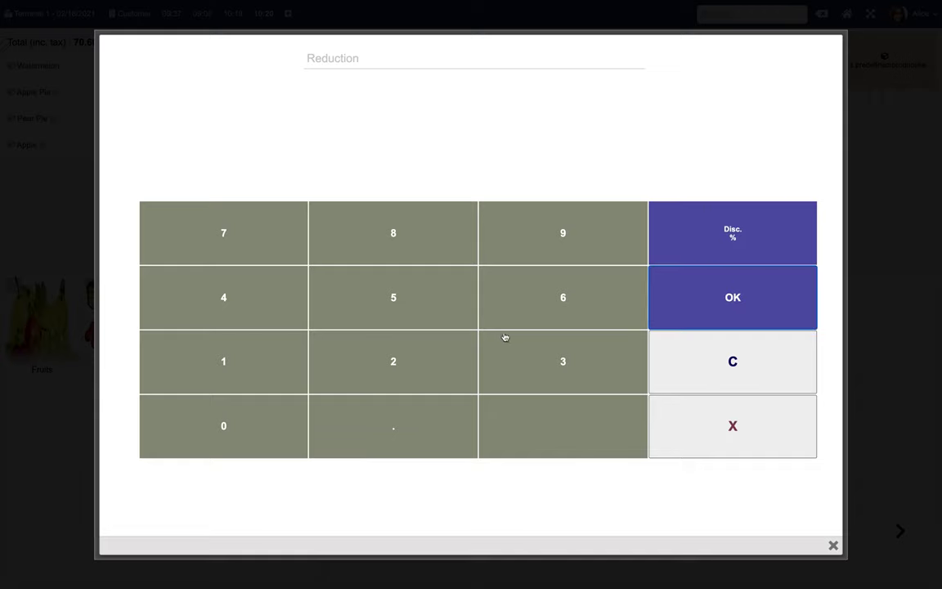
{"action": "left_click", "coordinate": [251, 364]}
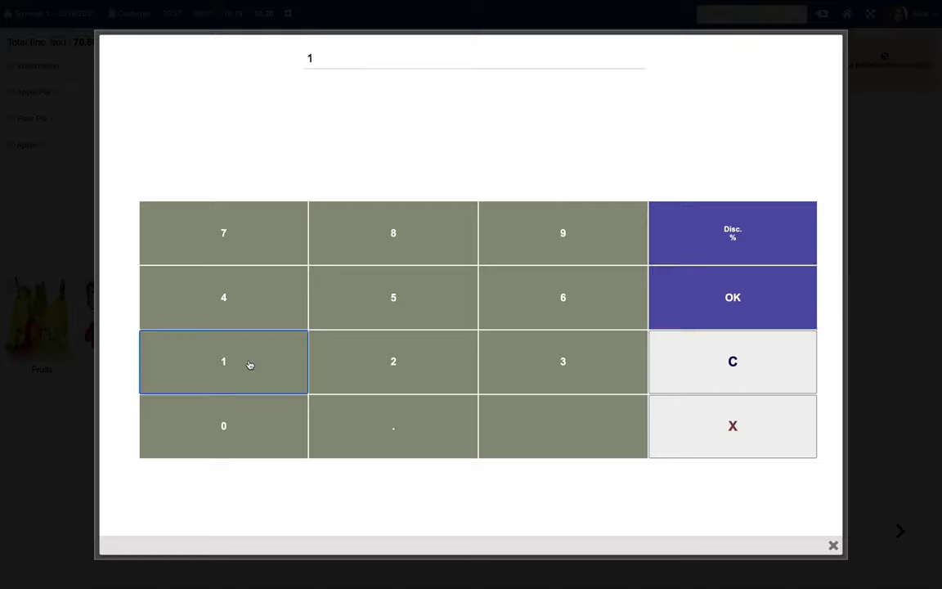
{"action": "left_click", "coordinate": [236, 423]}
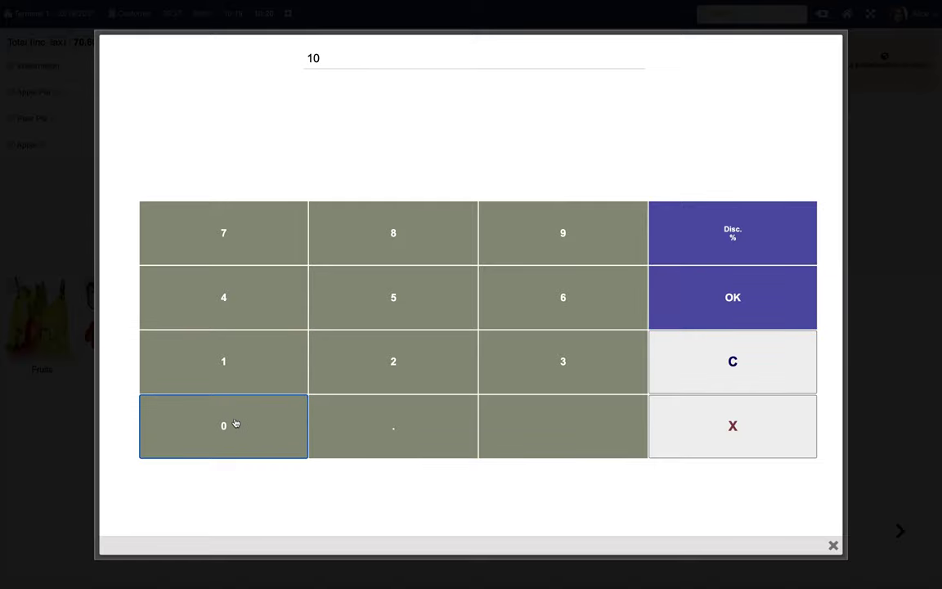
{"action": "left_click", "coordinate": [741, 290]}
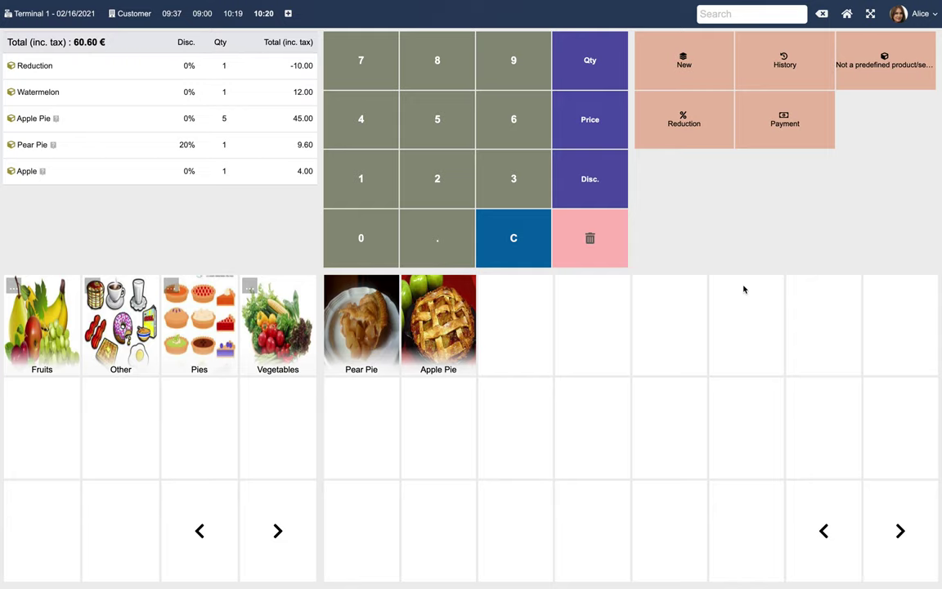
Take 65.00 in cash for the 60.60 € sale and preview the printed receipt
{"action": "left_click", "coordinate": [781, 133]}
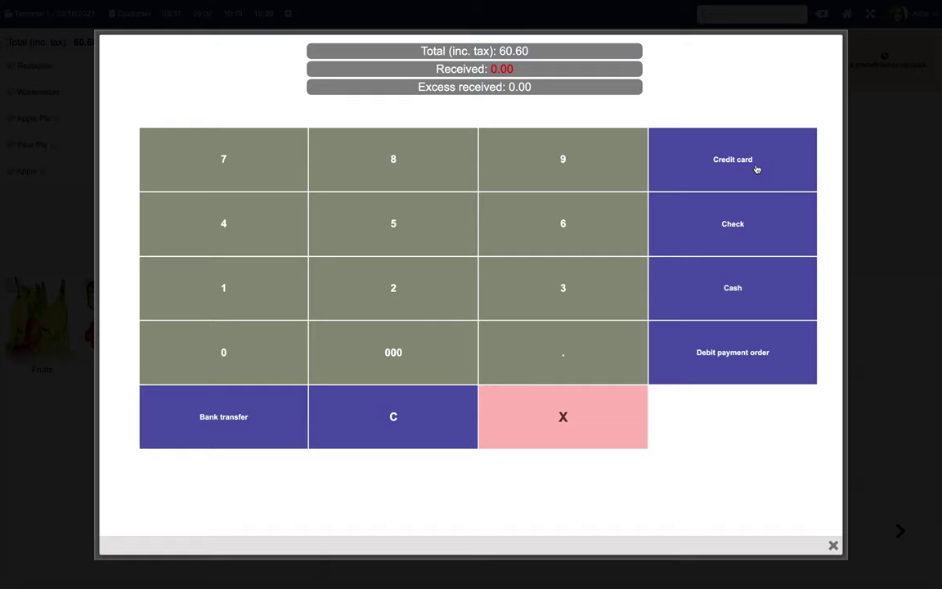
{"action": "left_click", "coordinate": [533, 225]}
{"action": "left_click", "coordinate": [418, 224]}
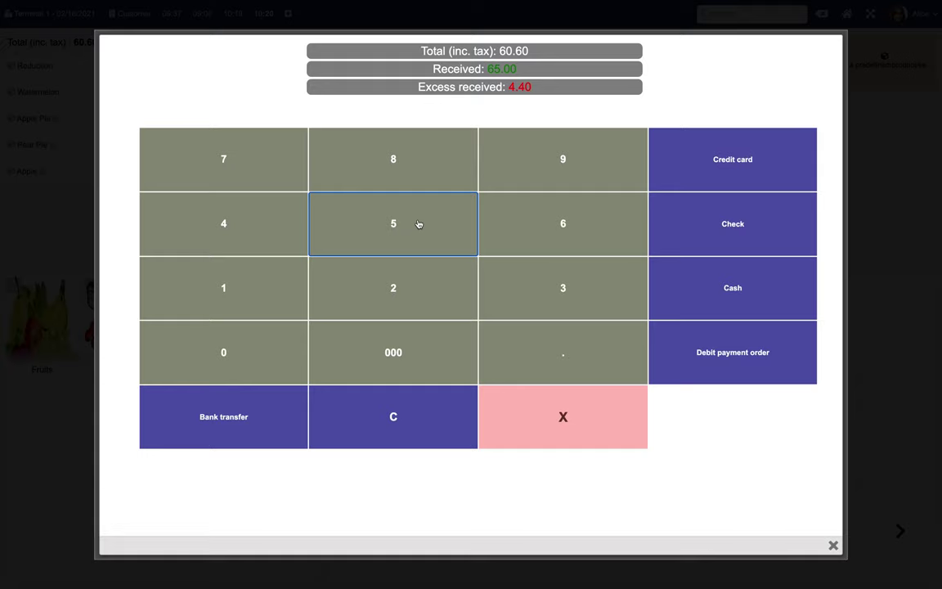
{"action": "left_click", "coordinate": [732, 285]}
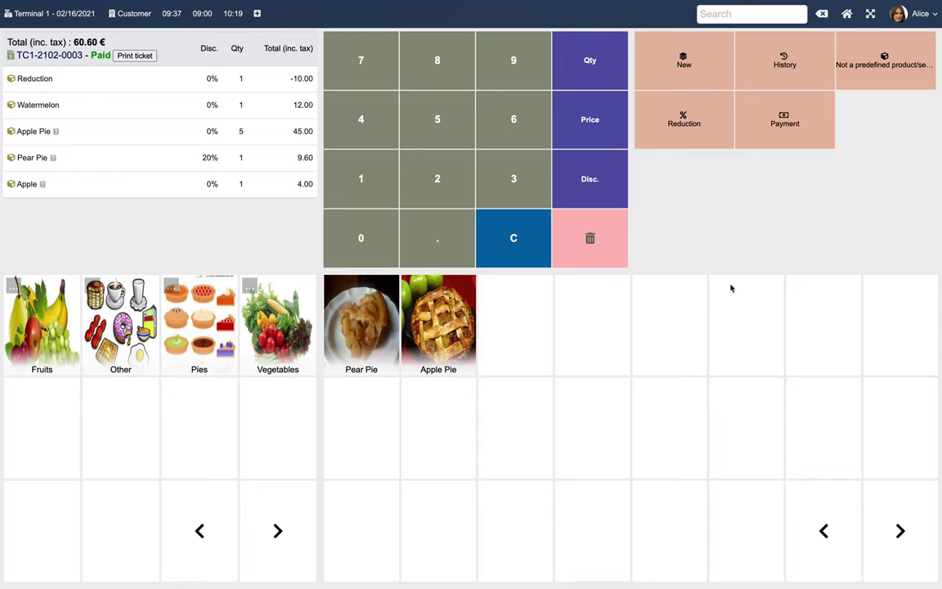
{"action": "left_click", "coordinate": [132, 56]}
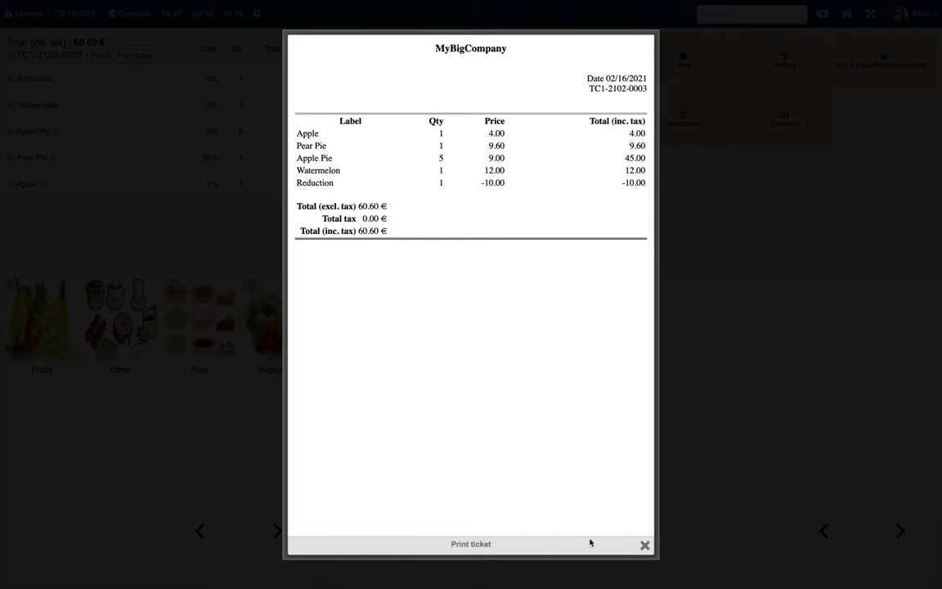
{"action": "left_click", "coordinate": [644, 545]}
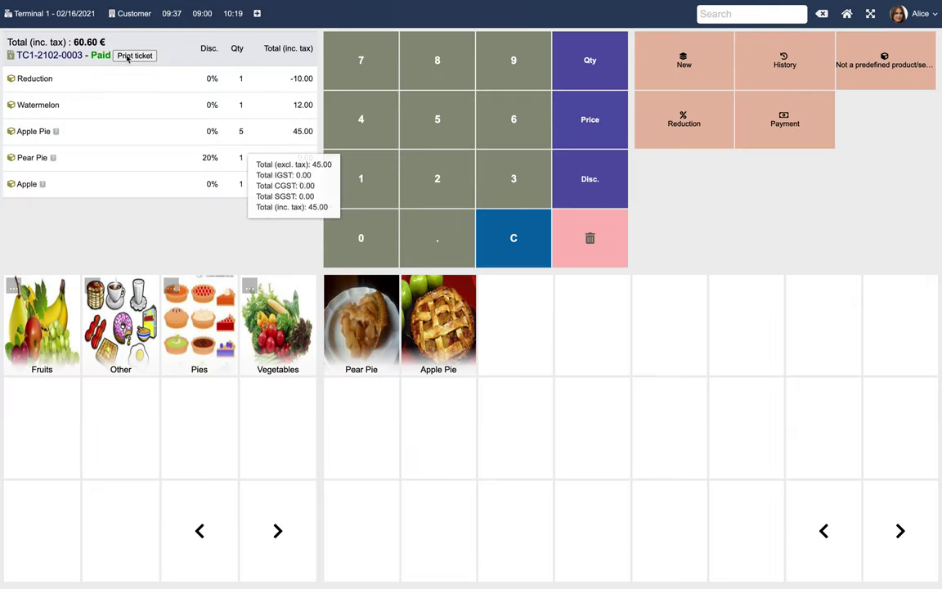
Email invoice TC1-2102-0003 with its PDF to an additional recipient's e-mail address
{"action": "left_click", "coordinate": [46, 54]}
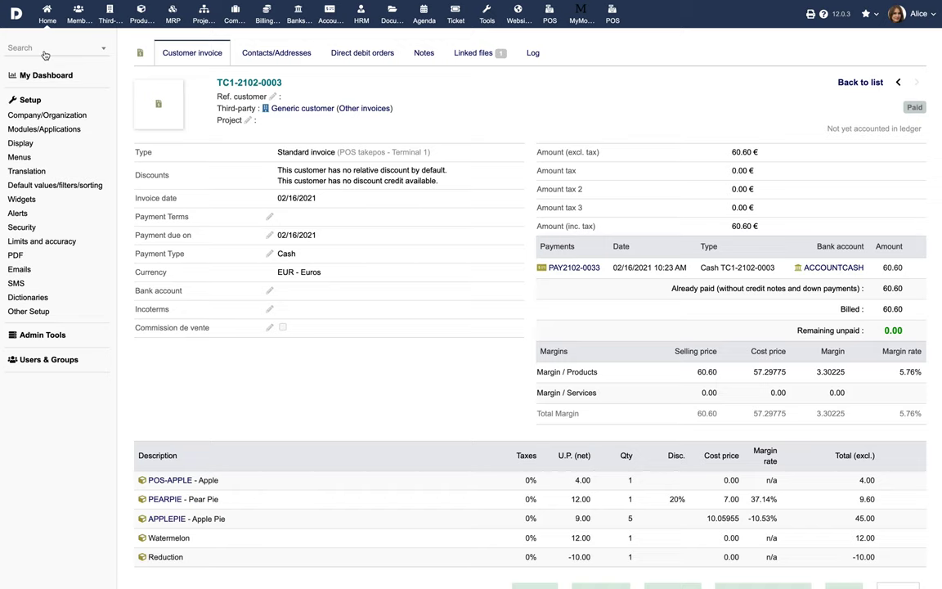
{"action": "scroll", "coordinate": [419, 368], "scroll_direction": "down", "scroll_amount": 3}
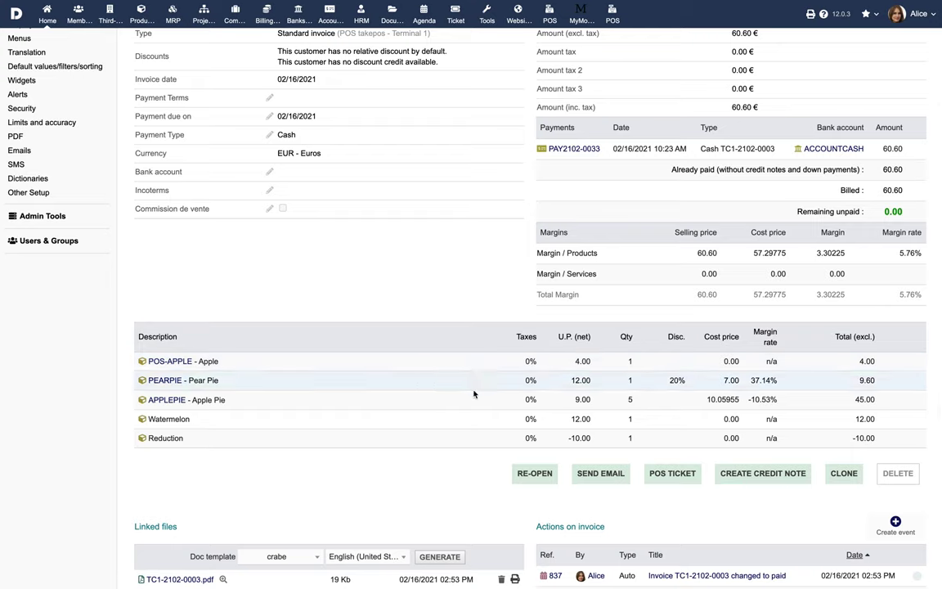
{"action": "left_click", "coordinate": [604, 476]}
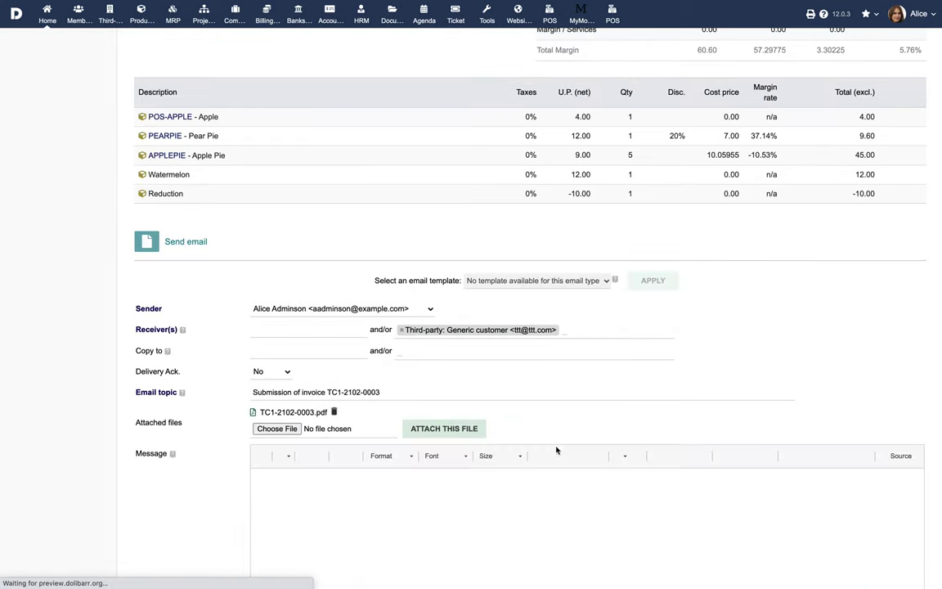
{"action": "left_click", "coordinate": [338, 330]}
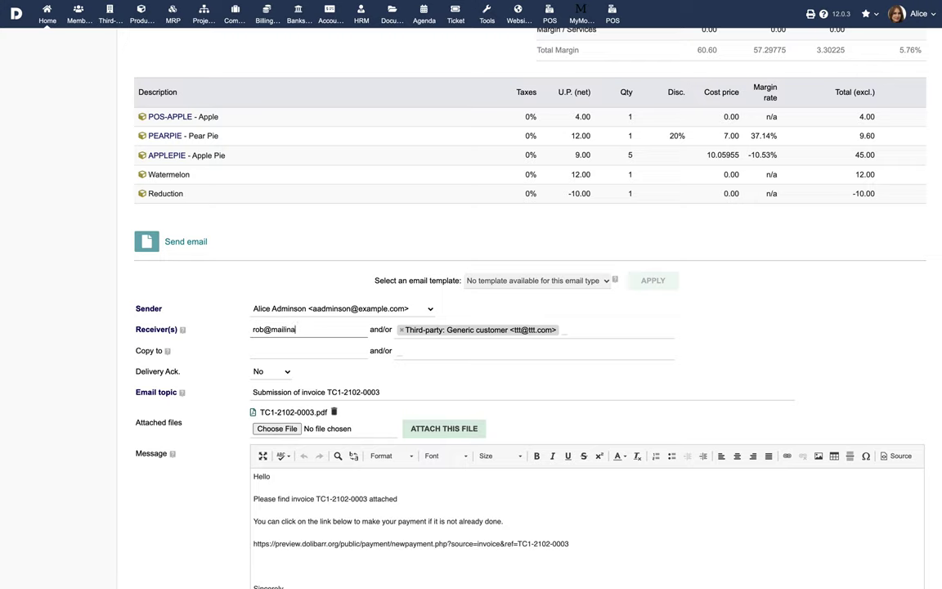
{"action": "scroll", "coordinate": [457, 476], "scroll_direction": "down", "scroll_amount": 2}
{"action": "left_click", "coordinate": [498, 550]}
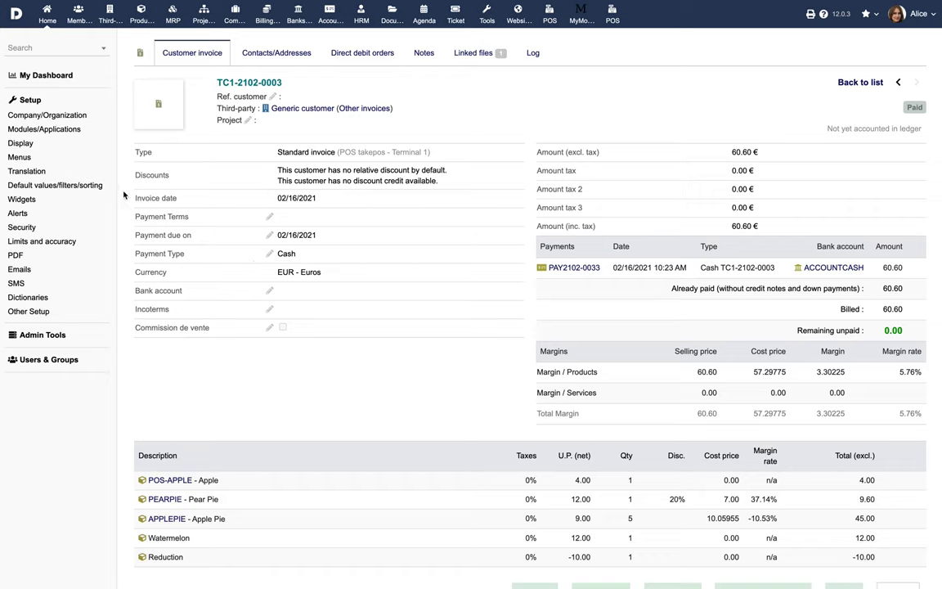
In the POS TakePOS module setup, switch on 'Enable features for Bar or Restaurant'
{"action": "left_click", "coordinate": [55, 133]}
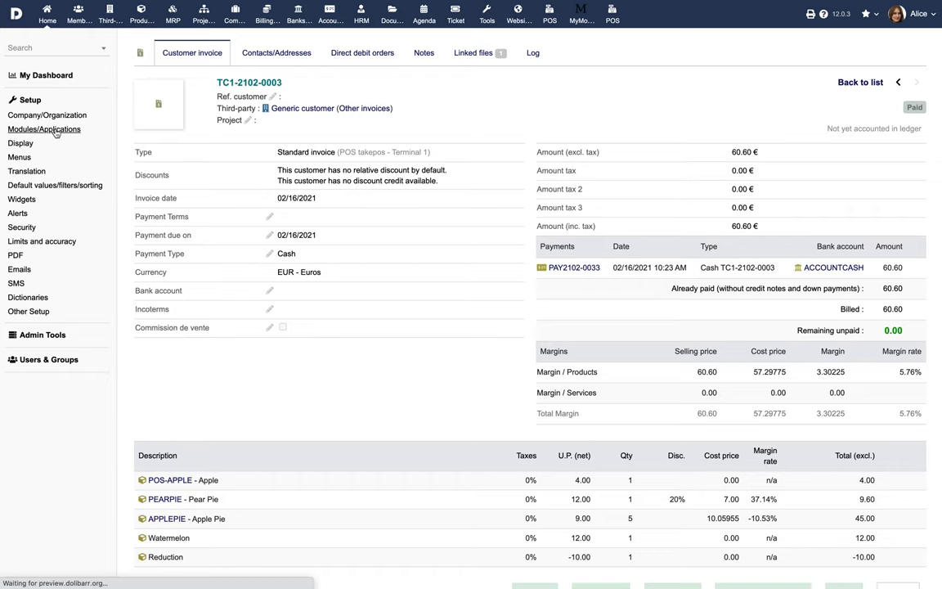
{"action": "scroll", "coordinate": [481, 370], "scroll_direction": "down", "scroll_amount": 5}
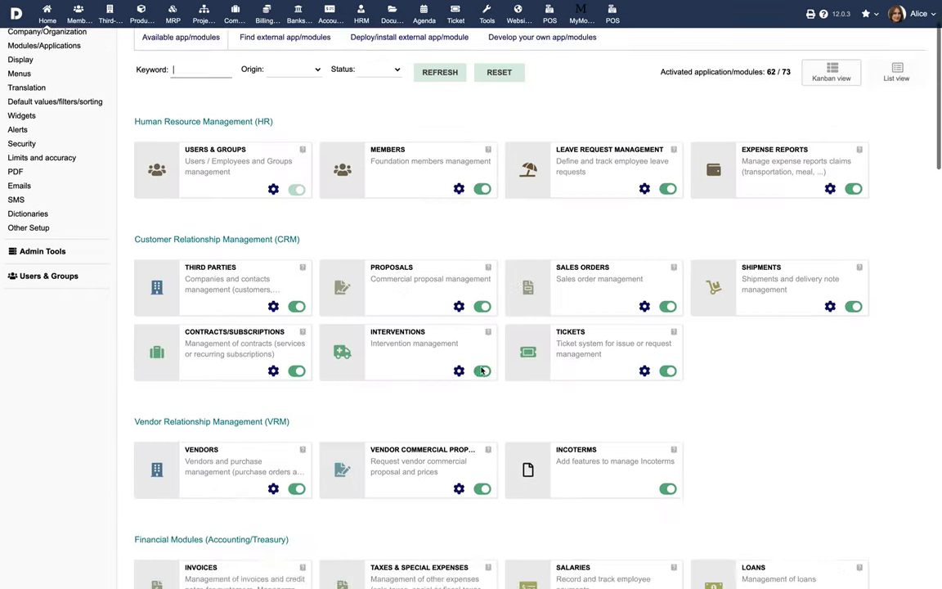
{"action": "scroll", "coordinate": [481, 371], "scroll_direction": "down", "scroll_amount": 10}
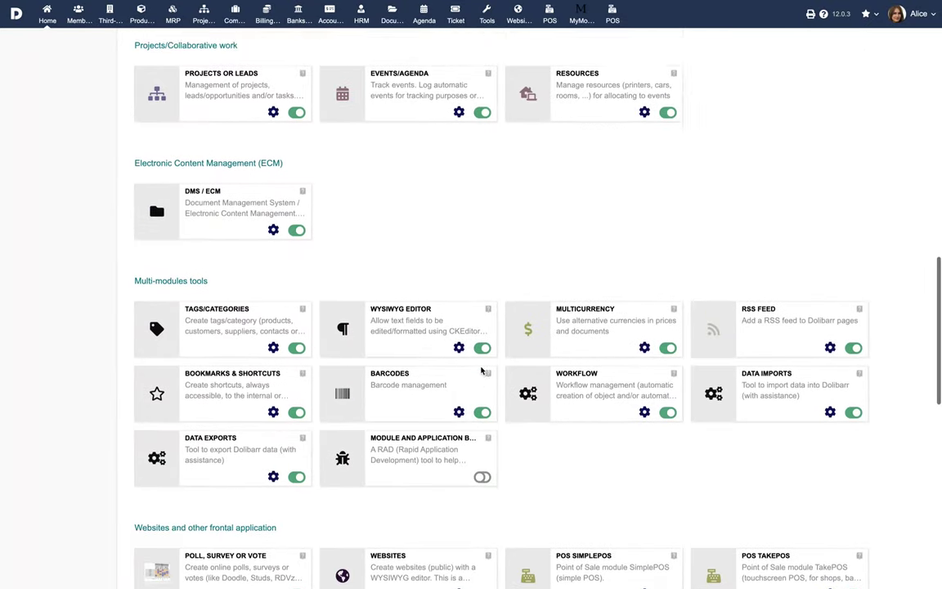
{"action": "scroll", "coordinate": [481, 364], "scroll_direction": "down", "scroll_amount": 3}
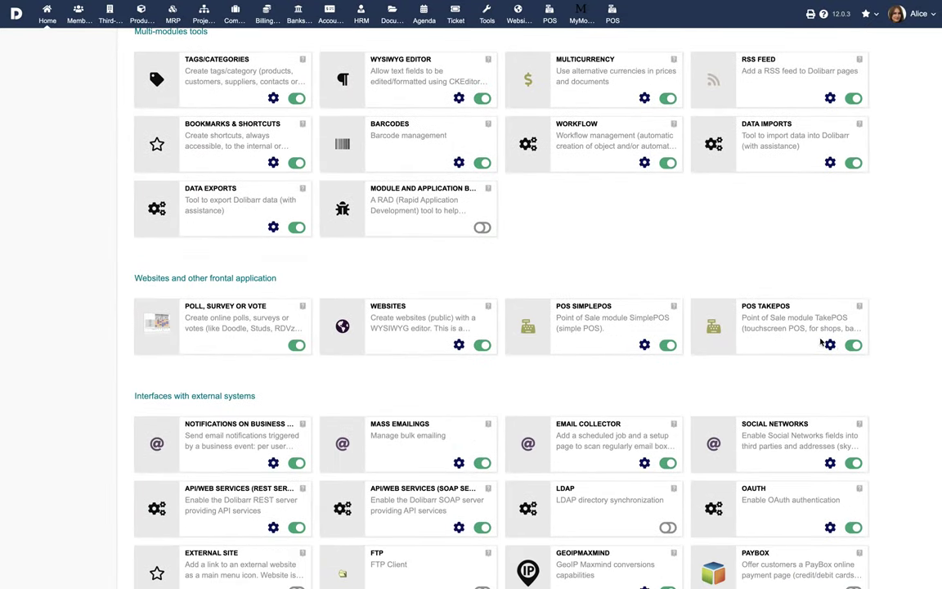
{"action": "left_click", "coordinate": [830, 345]}
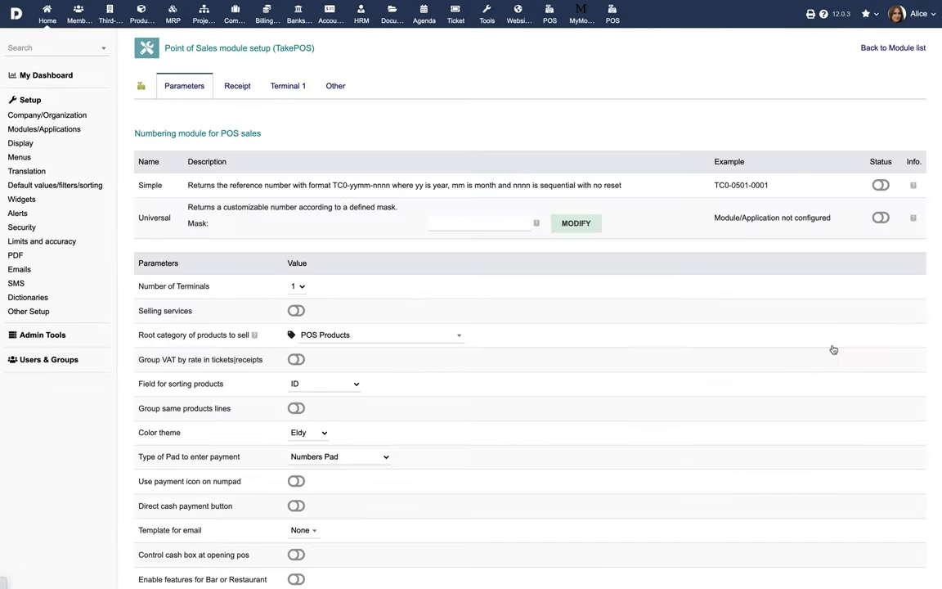
{"action": "scroll", "coordinate": [530, 389], "scroll_direction": "down", "scroll_amount": 1}
{"action": "scroll", "coordinate": [530, 388], "scroll_direction": "down", "scroll_amount": 2}
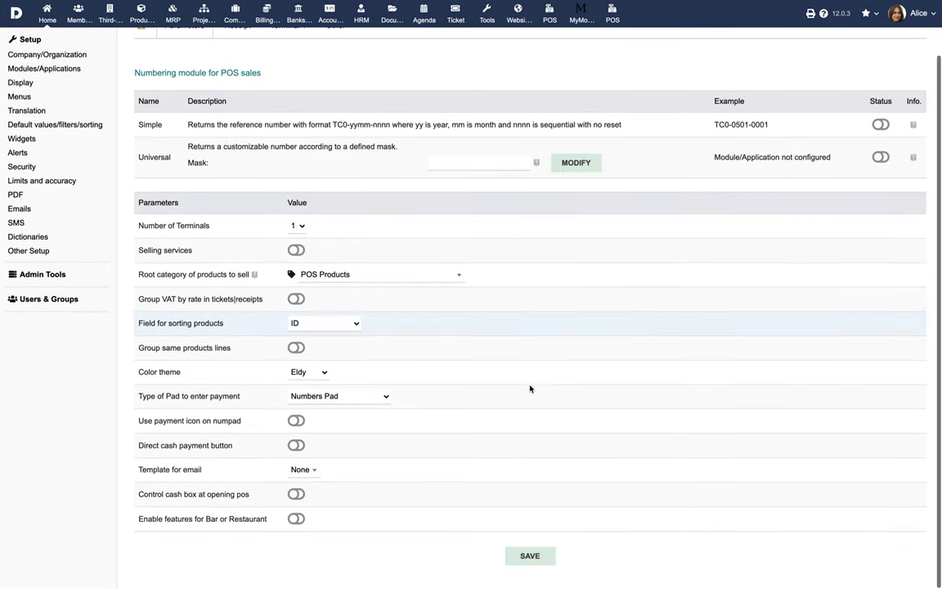
{"action": "left_click", "coordinate": [296, 520]}
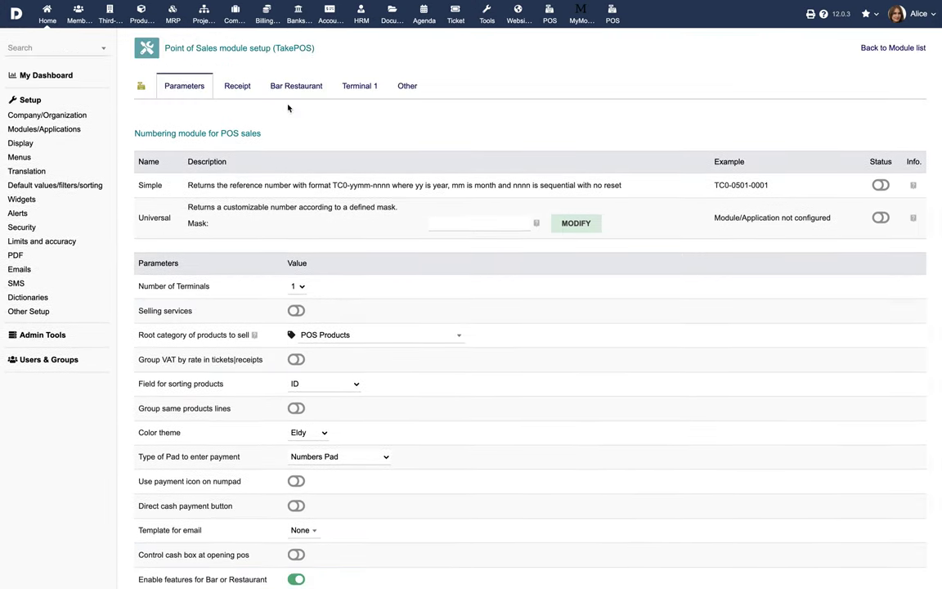
{"action": "left_click", "coordinate": [293, 88]}
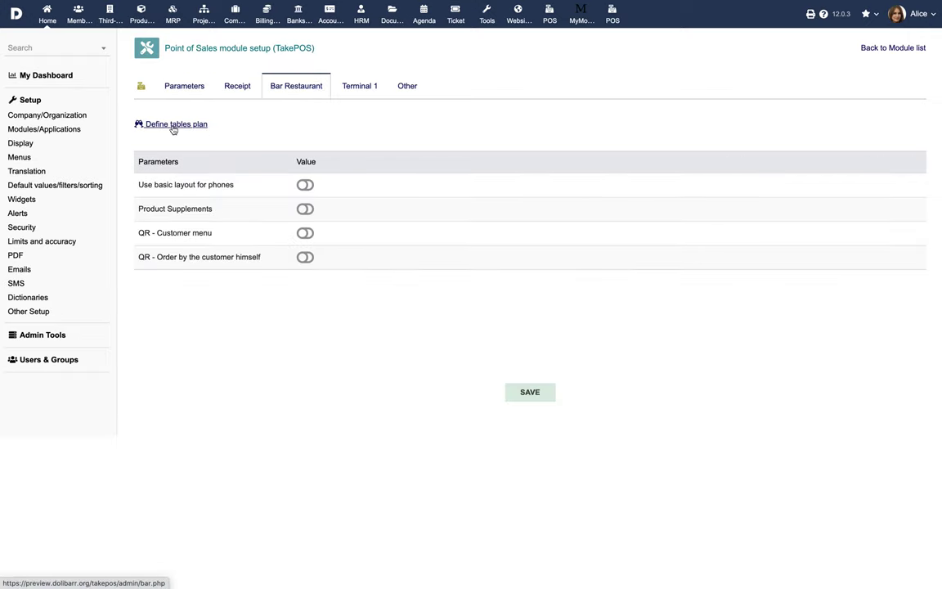
On the Floor 2 tables plan in edit mode, move table T7 beside T6
{"action": "left_click", "coordinate": [173, 127]}
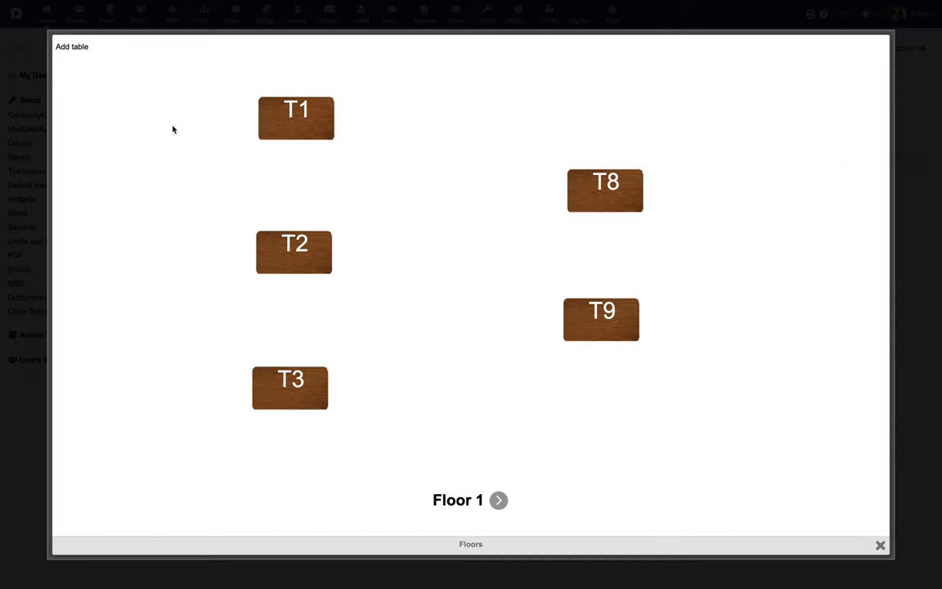
{"action": "left_click", "coordinate": [503, 503]}
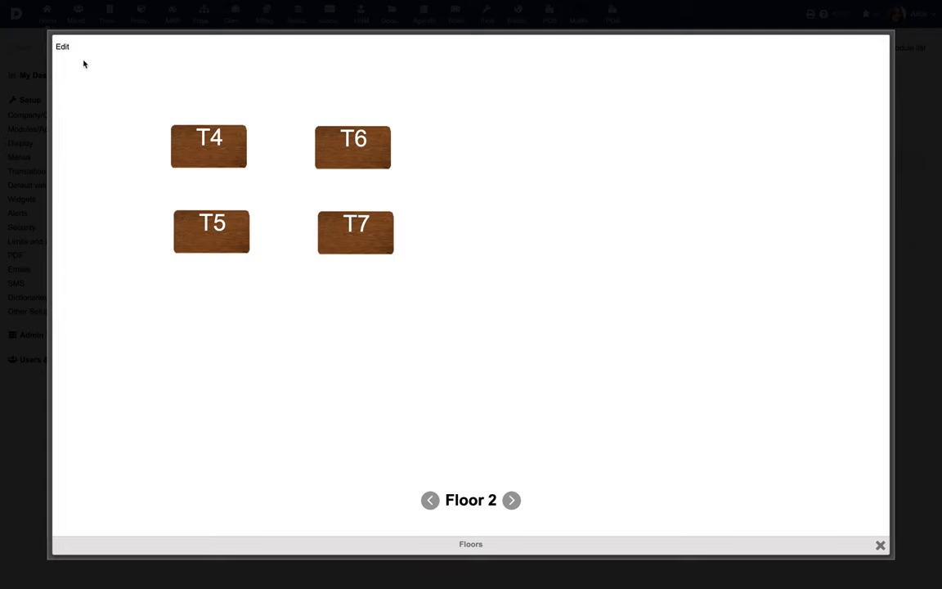
{"action": "left_click", "coordinate": [59, 45]}
{"action": "left_click_drag", "start_coordinate": [357, 236], "coordinate": [513, 153]}
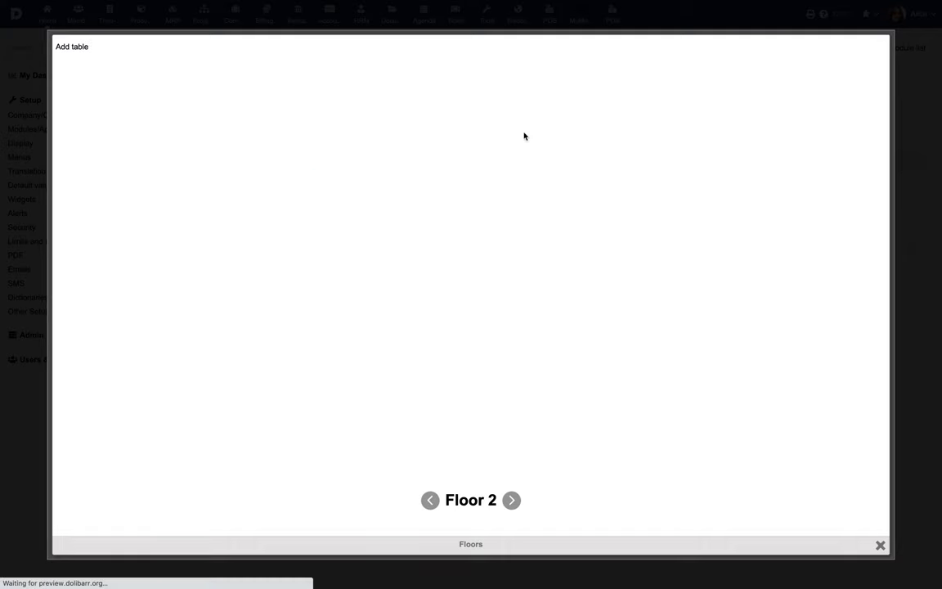
Label the new table T10 and place it closer to the other tables
{"action": "left_click", "coordinate": [458, 276]}
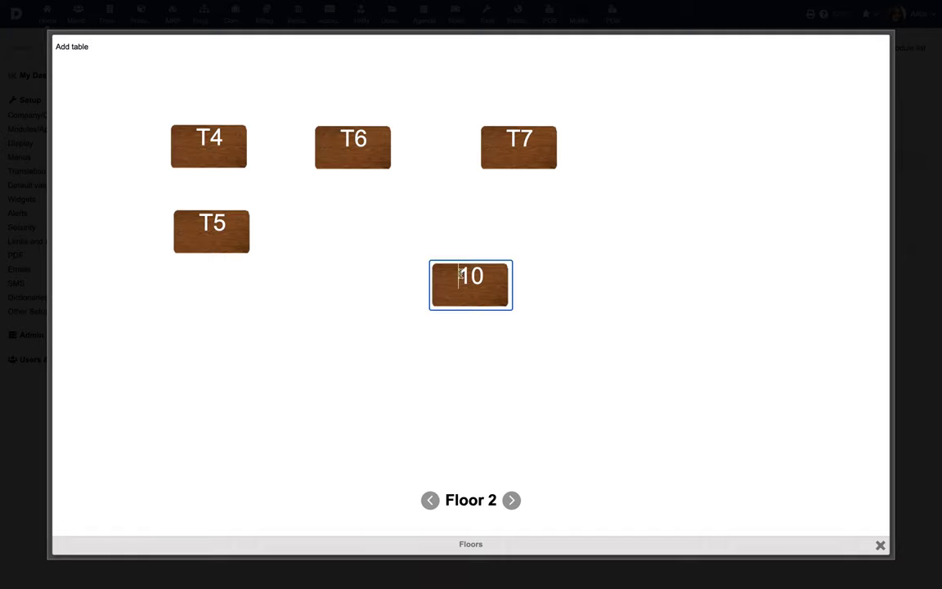
{"action": "type", "text": "T"}
{"action": "left_click", "coordinate": [556, 292]}
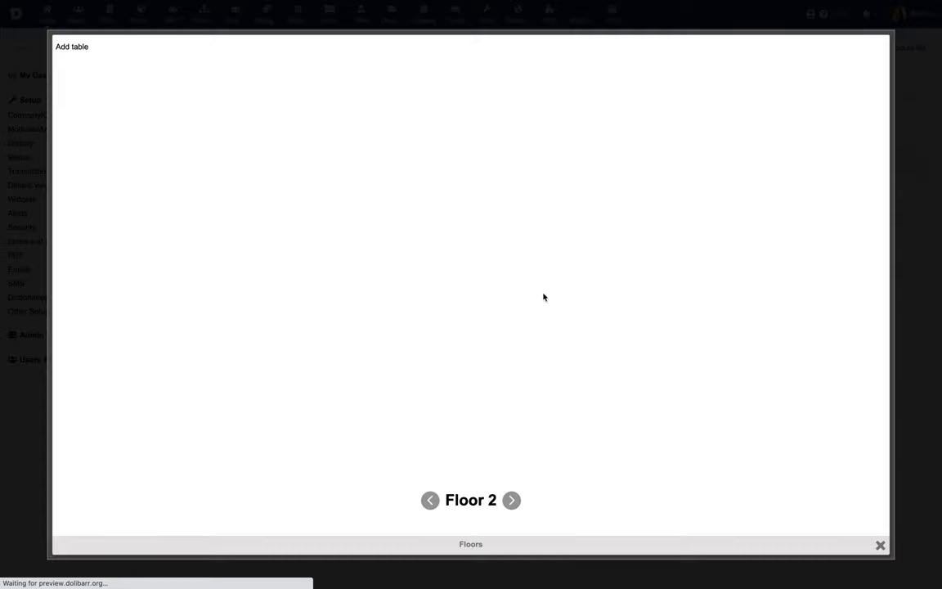
{"action": "left_click_drag", "start_coordinate": [469, 278], "coordinate": [437, 235]}
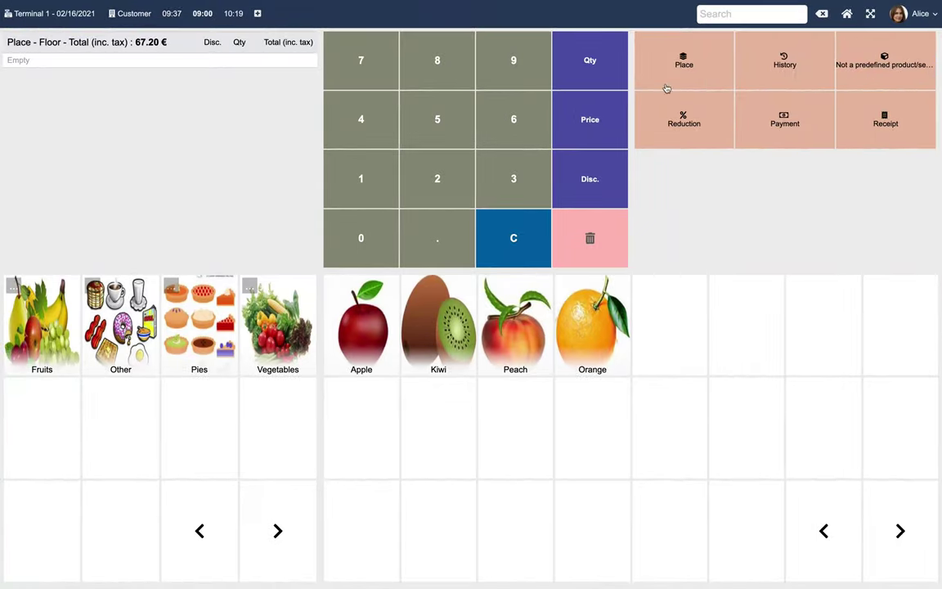
Place the current sale at table T10 on Floor 2
{"action": "left_click", "coordinate": [686, 66]}
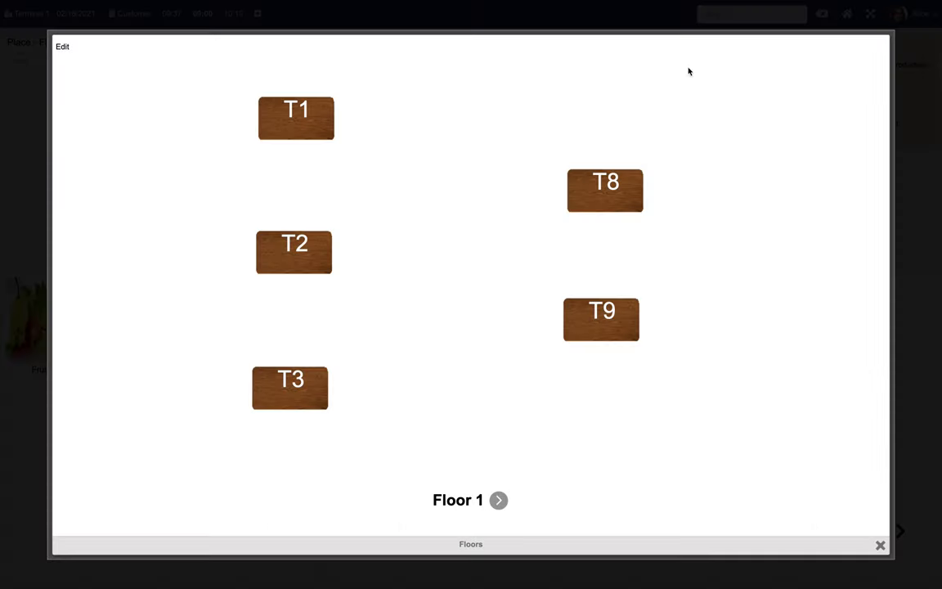
{"action": "left_click", "coordinate": [498, 504]}
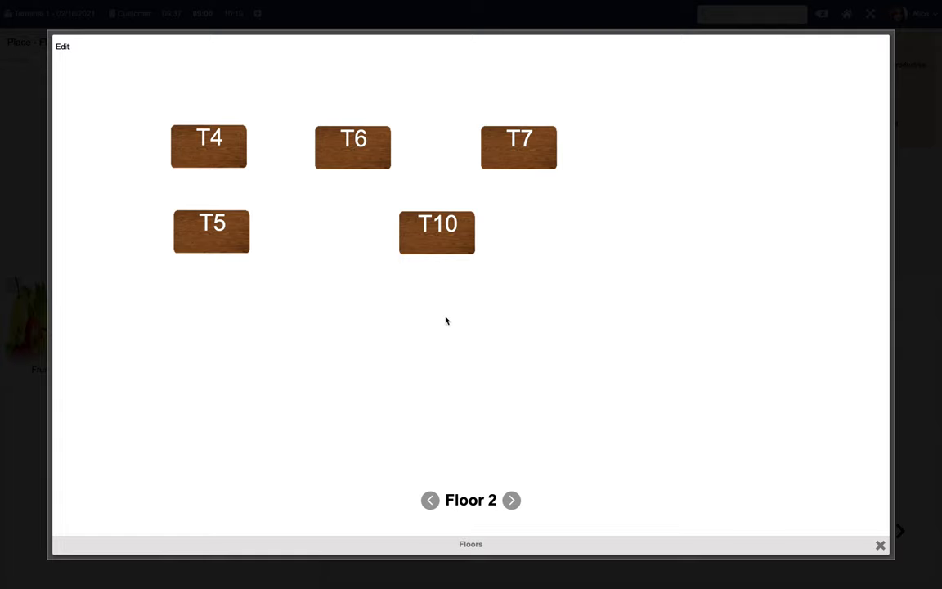
{"action": "left_click", "coordinate": [440, 241]}
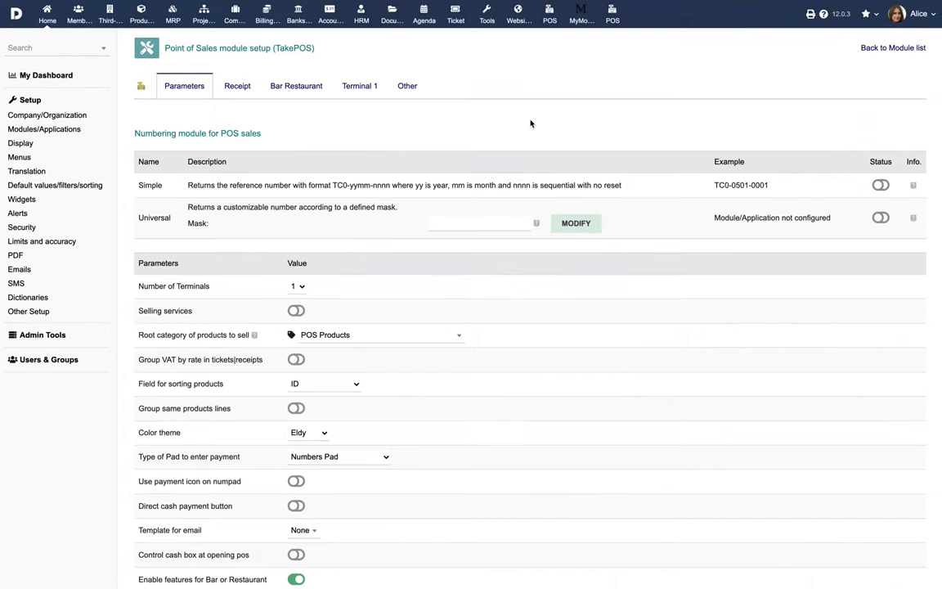
{"action": "left_click", "coordinate": [296, 287]}
Keep the number of terminals at one and review the Receipt settings
{"action": "left_click", "coordinate": [298, 287]}
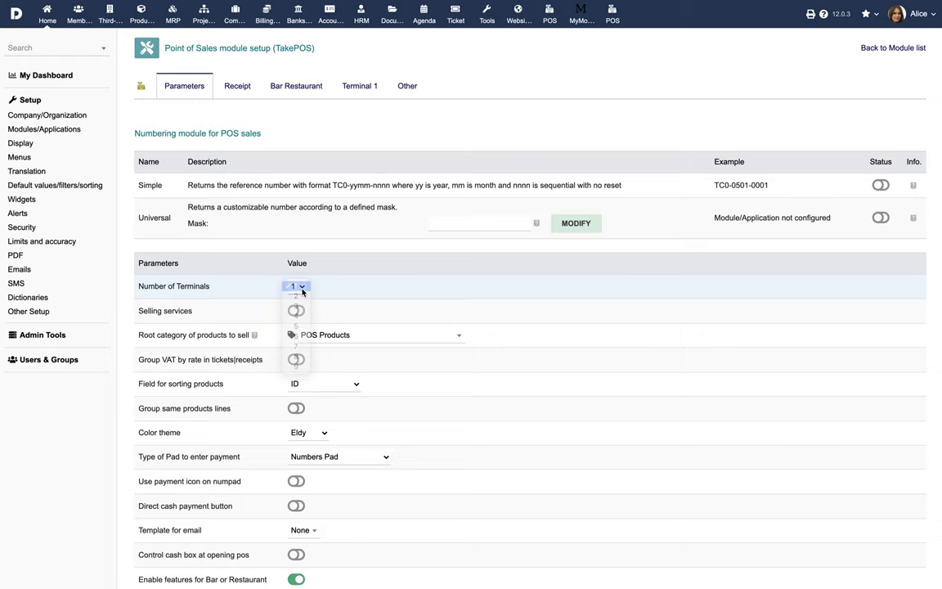
{"action": "left_click", "coordinate": [237, 92]}
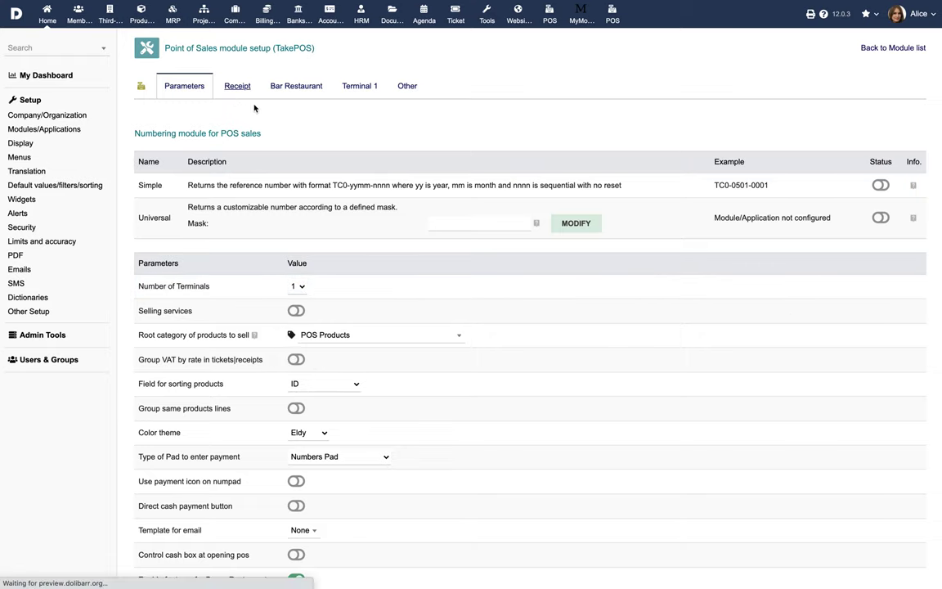
{"action": "scroll", "coordinate": [382, 253], "scroll_direction": "down", "scroll_amount": 1}
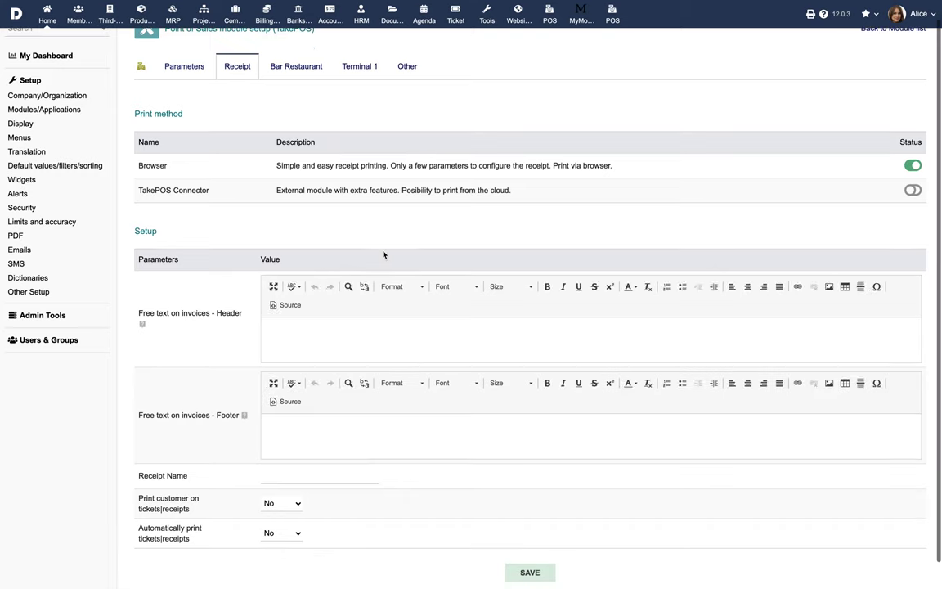
{"action": "scroll", "coordinate": [382, 254], "scroll_direction": "up", "scroll_amount": 1}
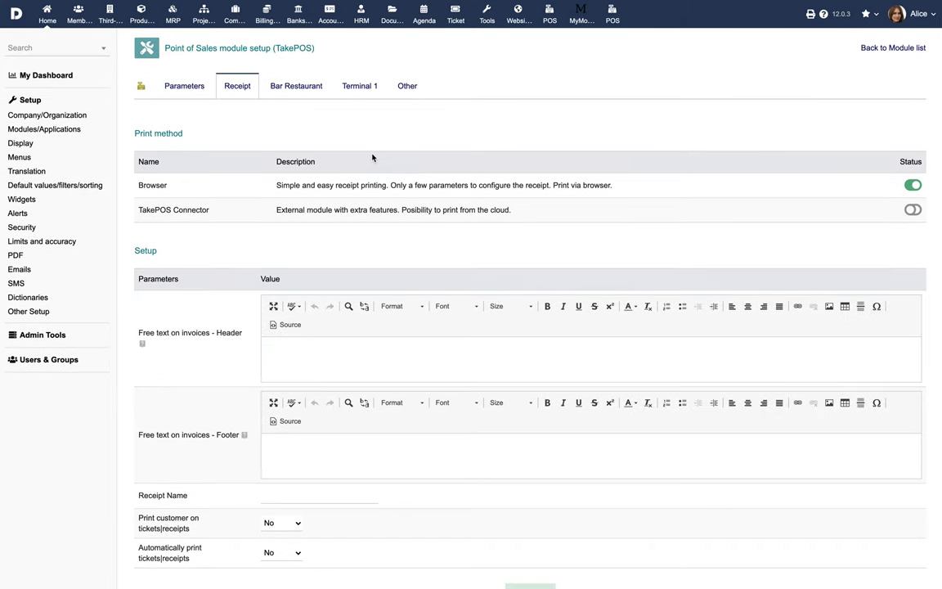
Set Terminal 1 check payments to the Swiss bank account and save
{"action": "left_click", "coordinate": [361, 89]}
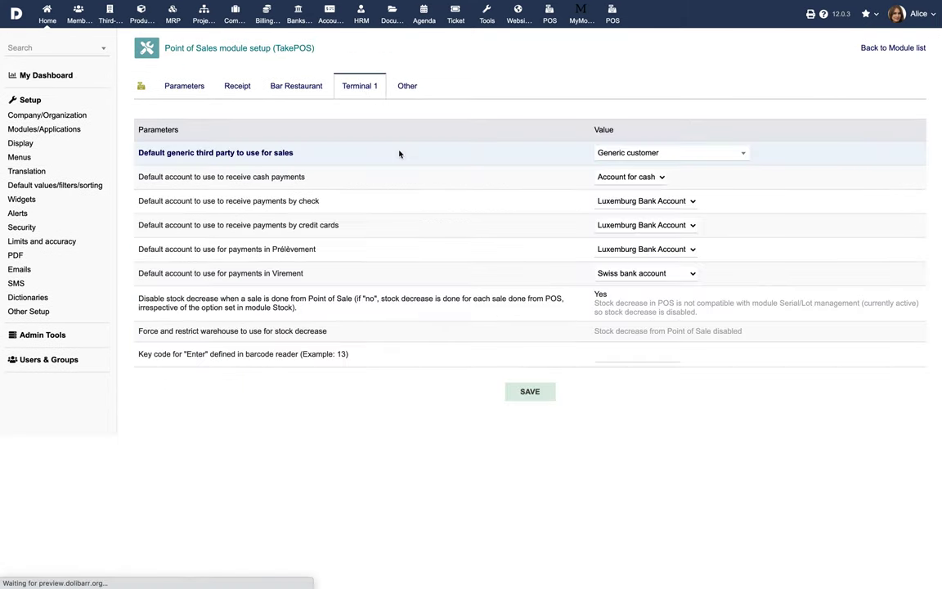
{"action": "left_click", "coordinate": [663, 201]}
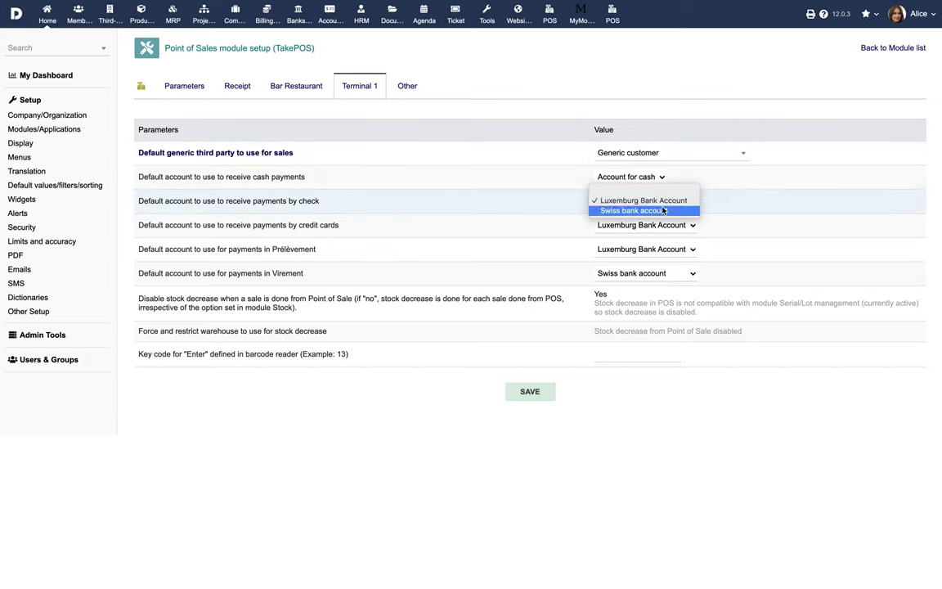
{"action": "left_click", "coordinate": [663, 210]}
{"action": "left_click", "coordinate": [543, 394]}
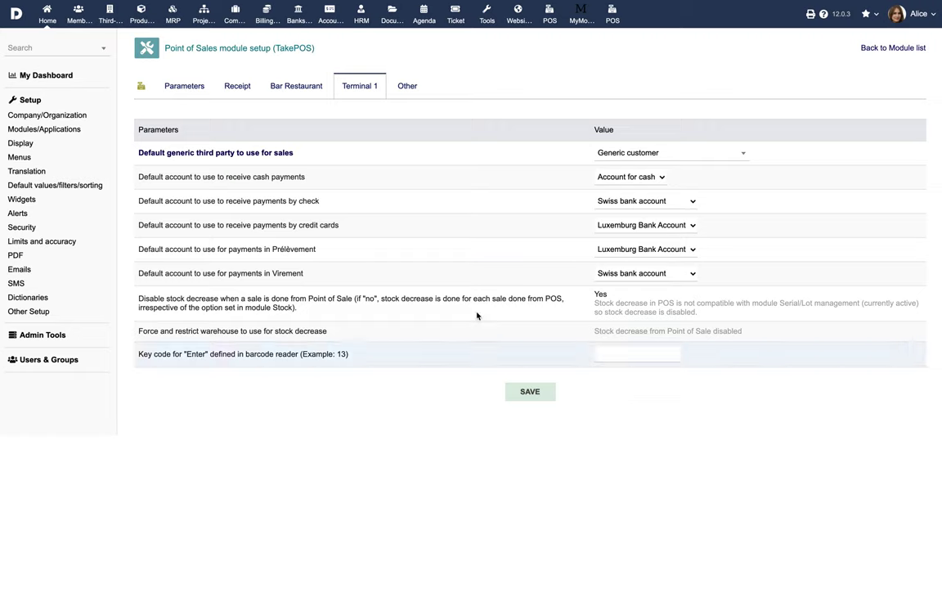
{"action": "left_click", "coordinate": [237, 87]}
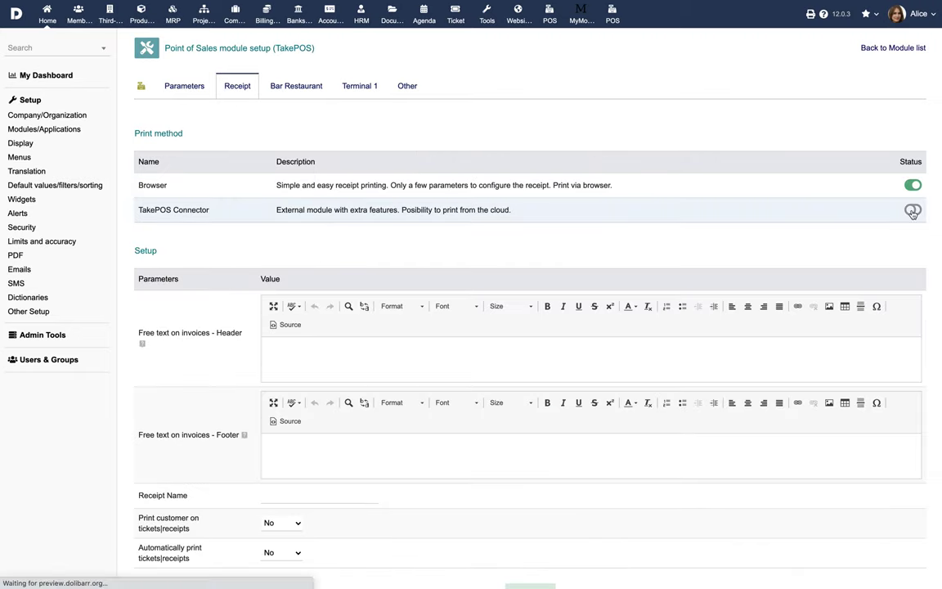
{"action": "scroll", "coordinate": [868, 280], "scroll_direction": "down", "scroll_amount": 1}
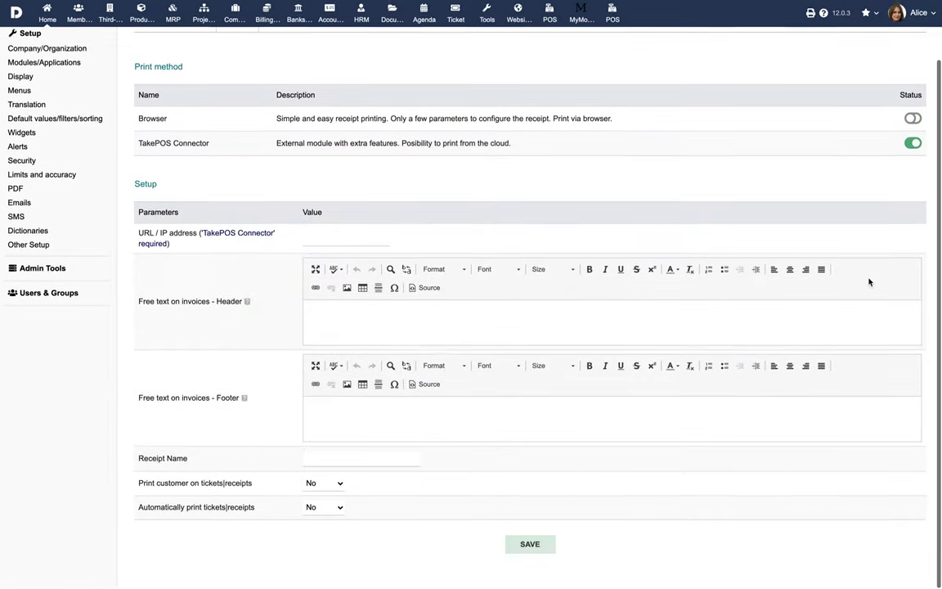